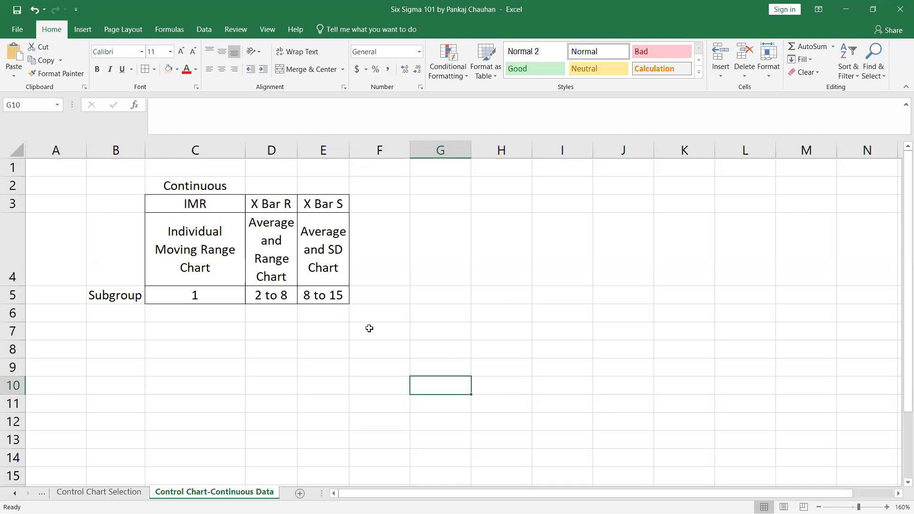
# Copy the IMR heading from C3 into cell C8.
pyautogui.scroll(-1, 333, 310)
pyautogui.scroll(1, 306, 318)
pyautogui.click(190, 204)
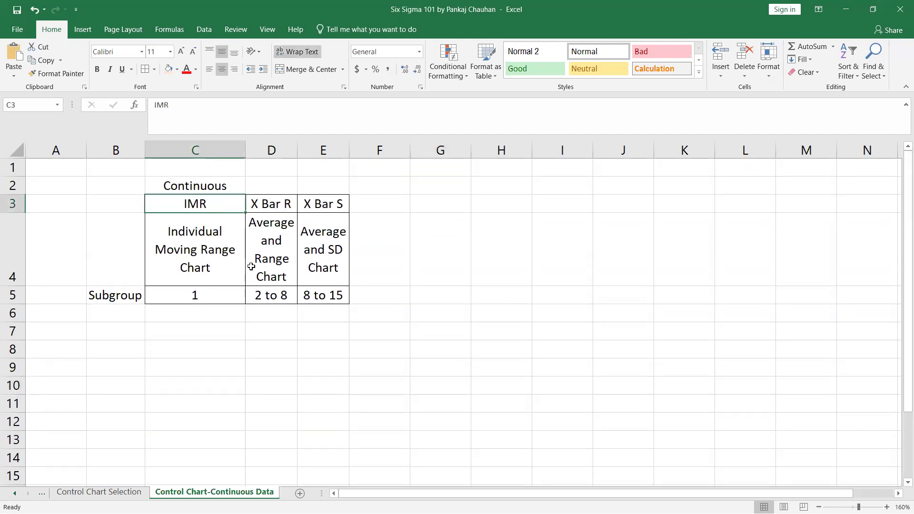
pyautogui.hotkey('ctrl', 'c')
pyautogui.click(198, 349)
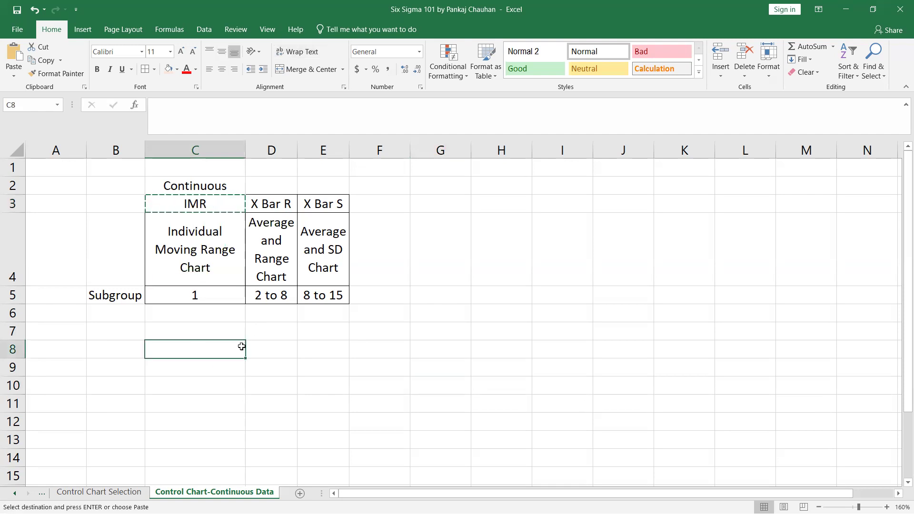
pyautogui.hotkey('ctrl', 'v')
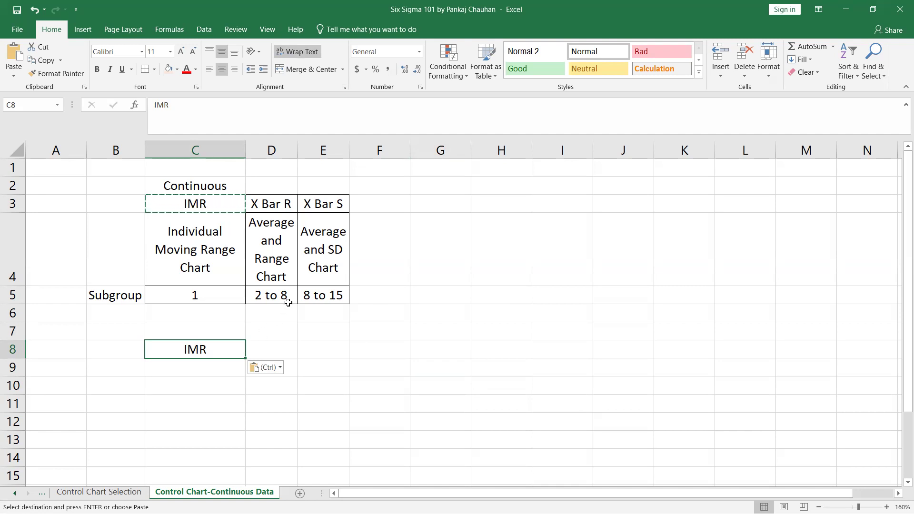
pyautogui.press('Escape')
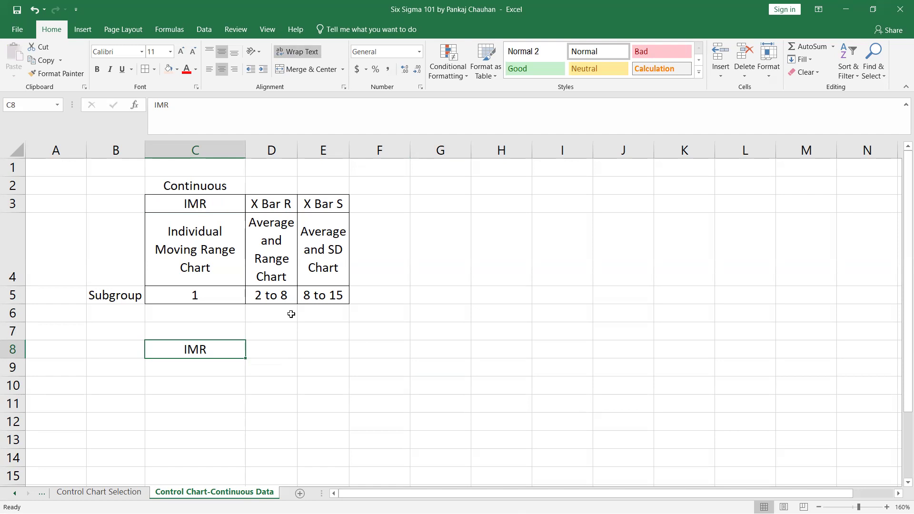
# Enter the column header Production in cell C9, below the copied IMR heading.
pyautogui.scroll(-1, 291, 314)
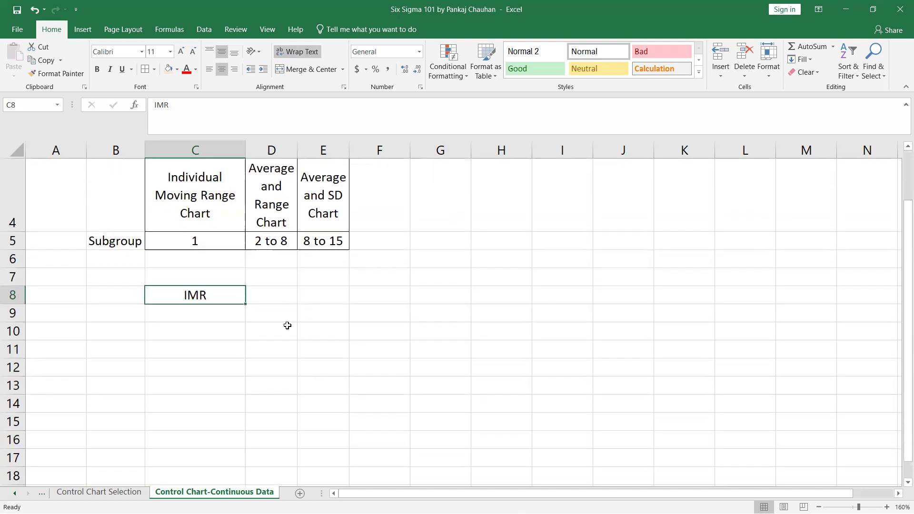
pyautogui.click(181, 314)
pyautogui.write('Pr')
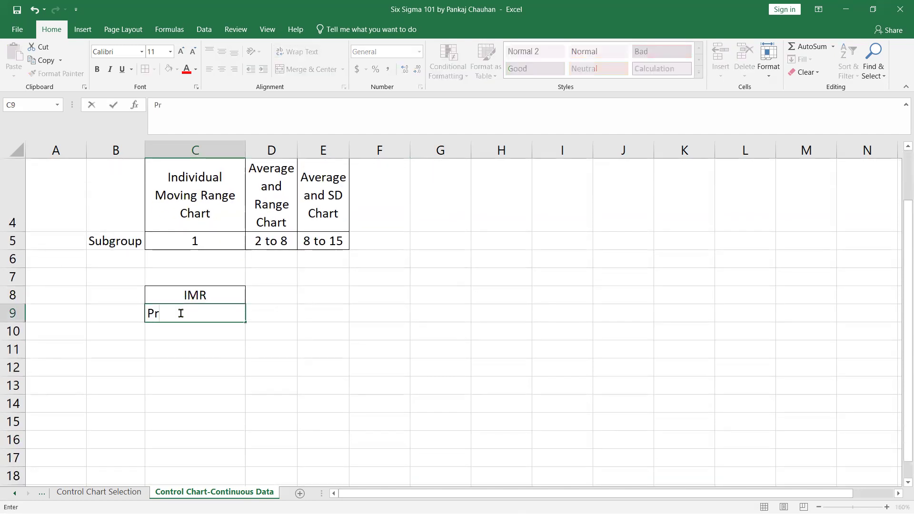
pyautogui.write('oduction')
pyautogui.press('Return')
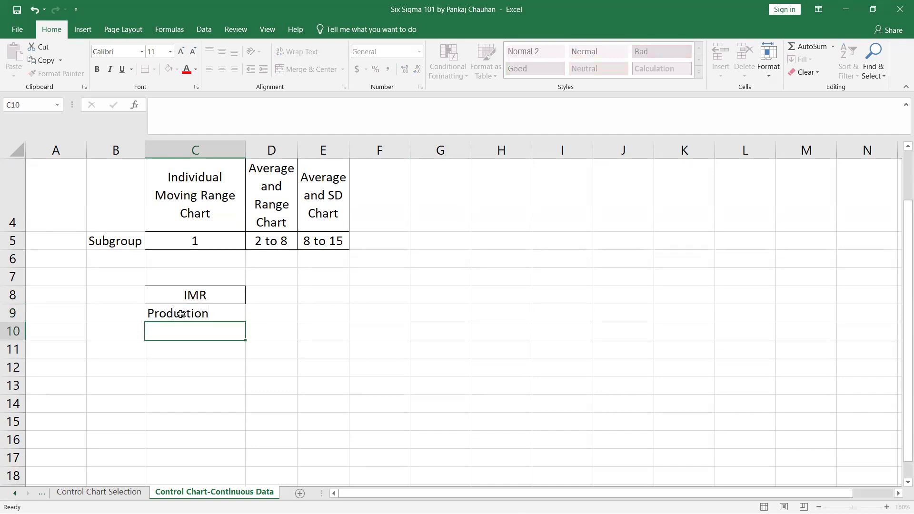
# Enter the numbers 1, 2 and 3 in cells B10 to B12.
pyautogui.press('Left')
pyautogui.write('1')
pyautogui.press('Return')
pyautogui.write('2')
pyautogui.press('Return')
pyautogui.write('3')
pyautogui.press('Return')
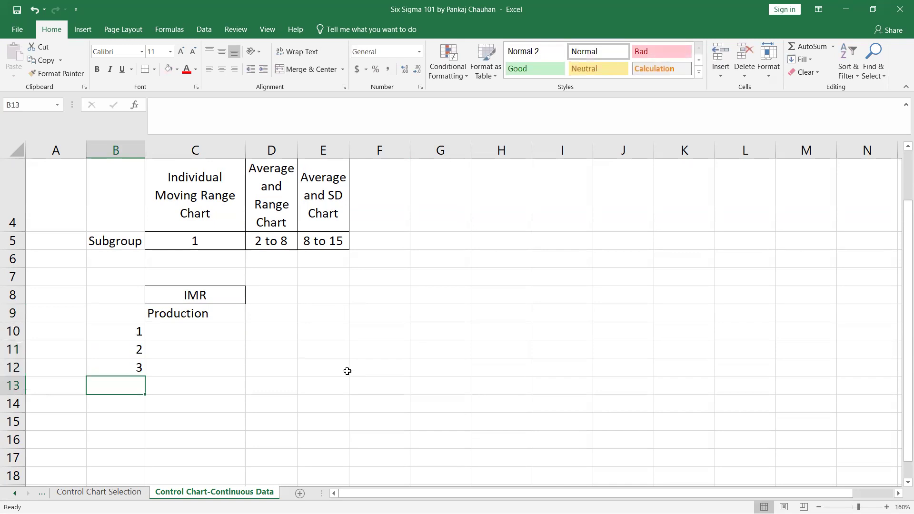
# Extend the number series in column B down to 30 in cell B39.
pyautogui.scroll(-1, 224, 423)
pyautogui.click(129, 220)
pyautogui.moveTo(129, 220); pyautogui.dragTo(141, 408)
pyautogui.moveTo(120, 322); pyautogui.dragTo(137, 477)
pyautogui.scroll(-3, 283, 351)
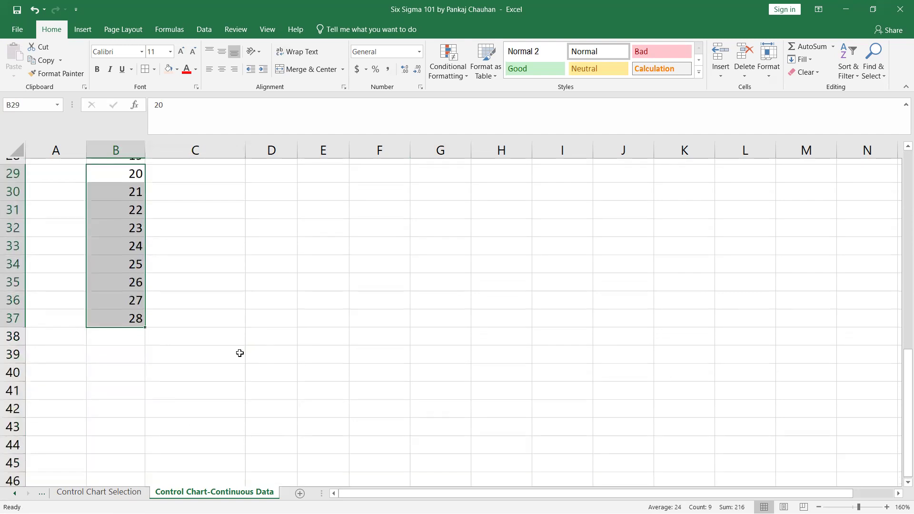
pyautogui.moveTo(144, 323); pyautogui.dragTo(143, 357)
# Fill the Production column from C10 to C39 with the formula =RANDBETWEEN(30,40).
pyautogui.scroll(7, 208, 341)
pyautogui.click(202, 208)
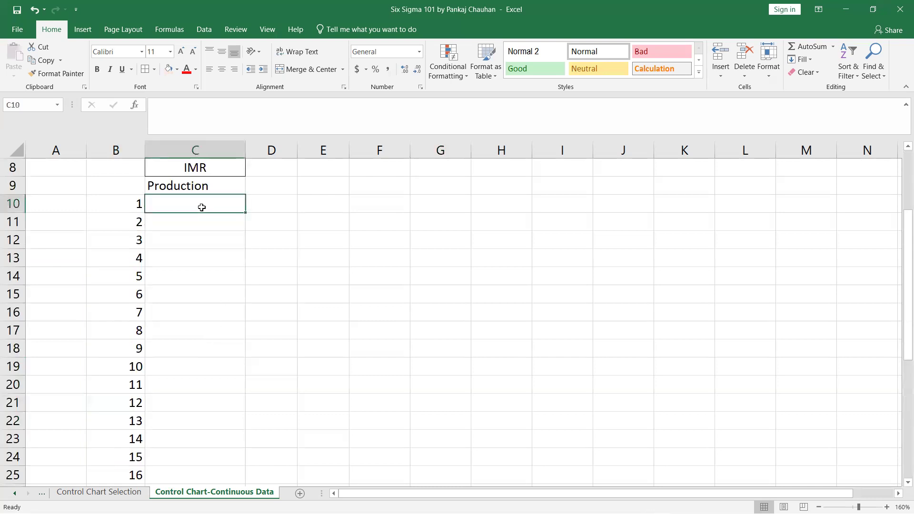
pyautogui.write('=ran')
pyautogui.press('Down')
pyautogui.press('Tab')
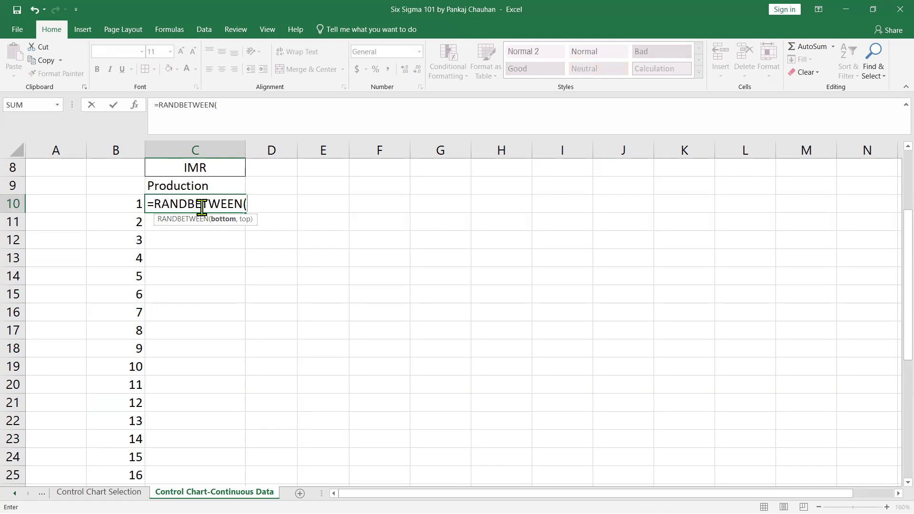
pyautogui.write('30,40)')
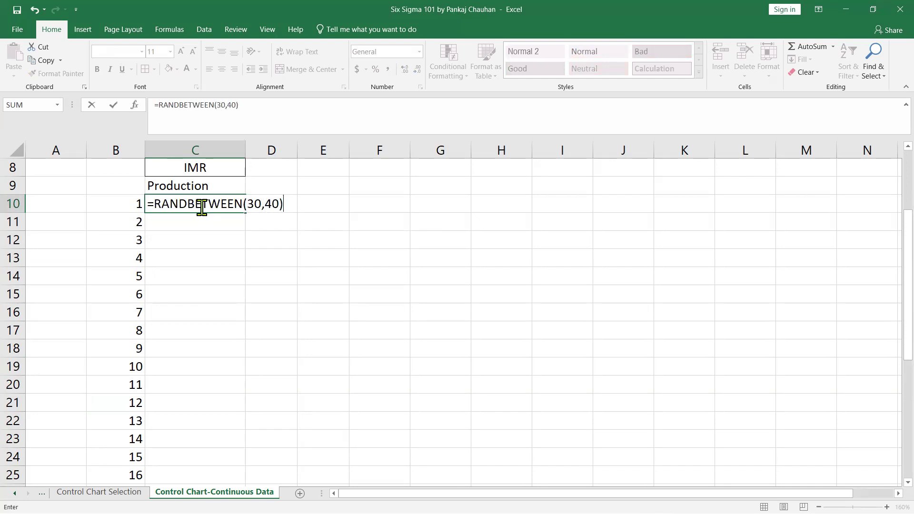
pyautogui.press('Return')
pyautogui.click(212, 199)
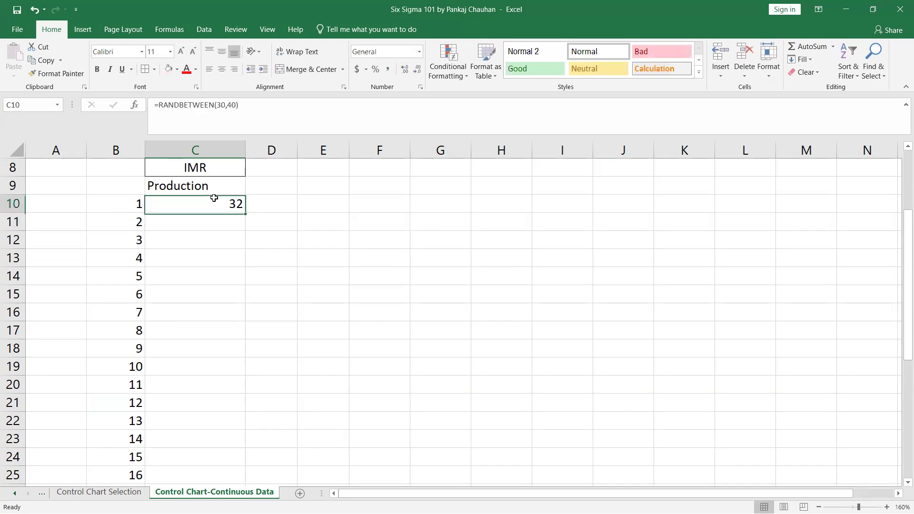
pyautogui.doubleClick(246, 214)
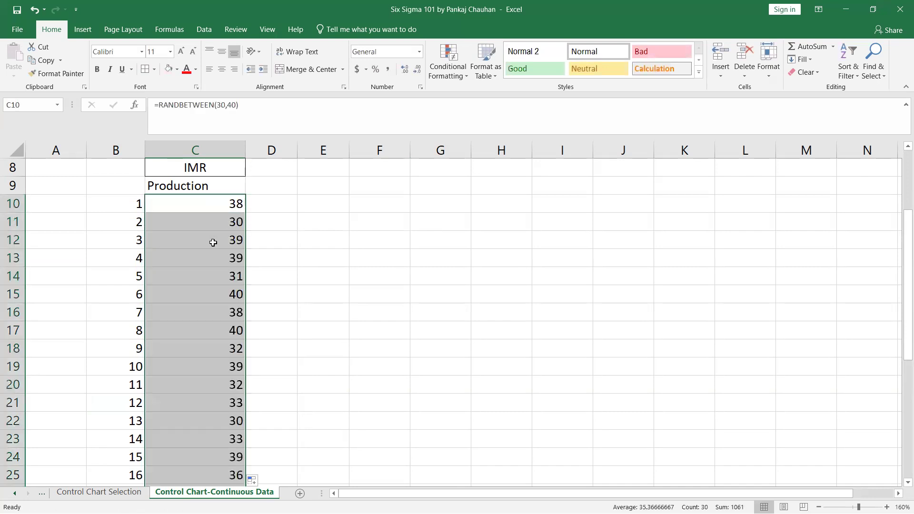
# Center the contents of B9:C39 and add borders around all of its cells.
pyautogui.scroll(1, 144, 256)
pyautogui.moveTo(133, 243); pyautogui.dragTo(164, 245)
pyautogui.hotkey('ctrl', 'shift', 'Down')
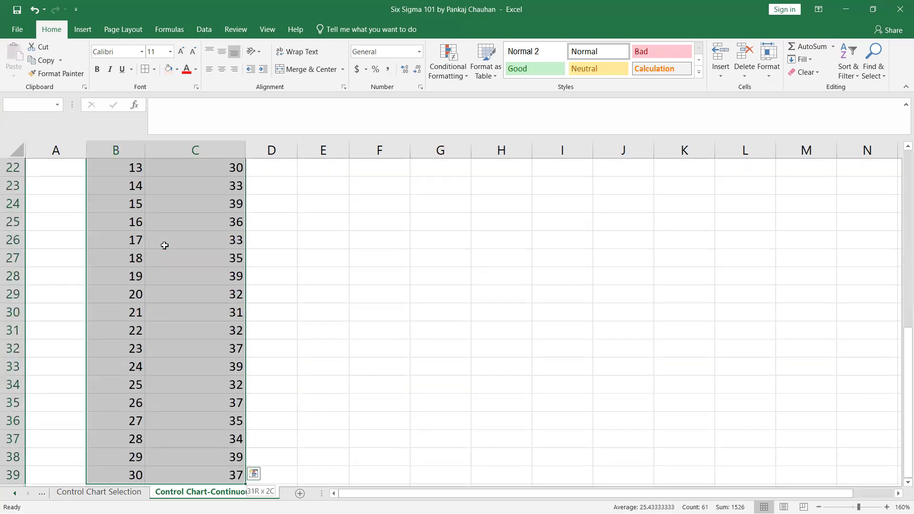
pyautogui.click(222, 71)
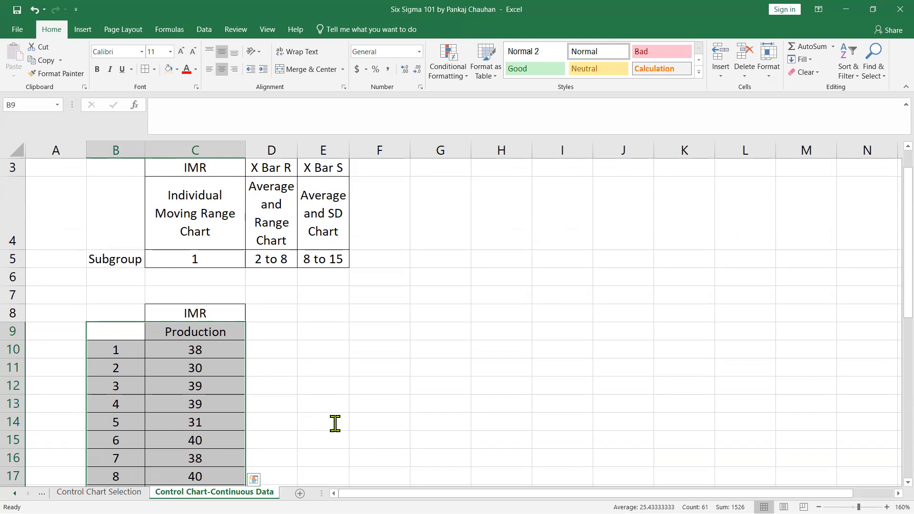
# Replace the formulas in B9:C39 with their fixed values and save the workbook.
pyautogui.hotkey('ctrl', 'c')
pyautogui.rightClick(116, 339)
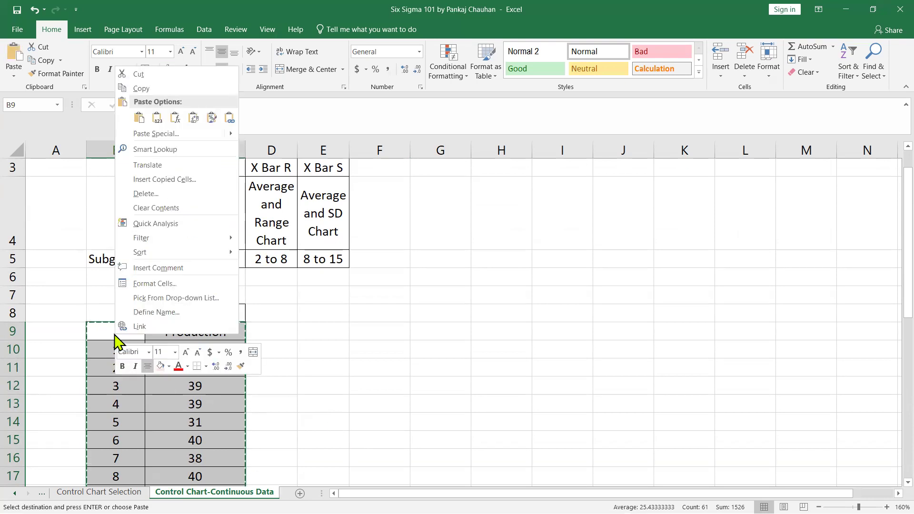
pyautogui.click(158, 118)
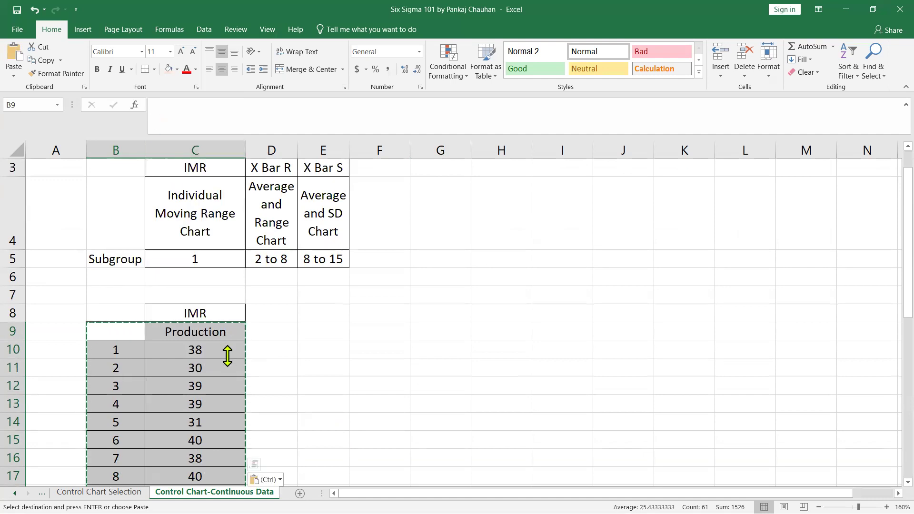
pyautogui.click(234, 367)
pyautogui.hotkey('ctrl', 's')
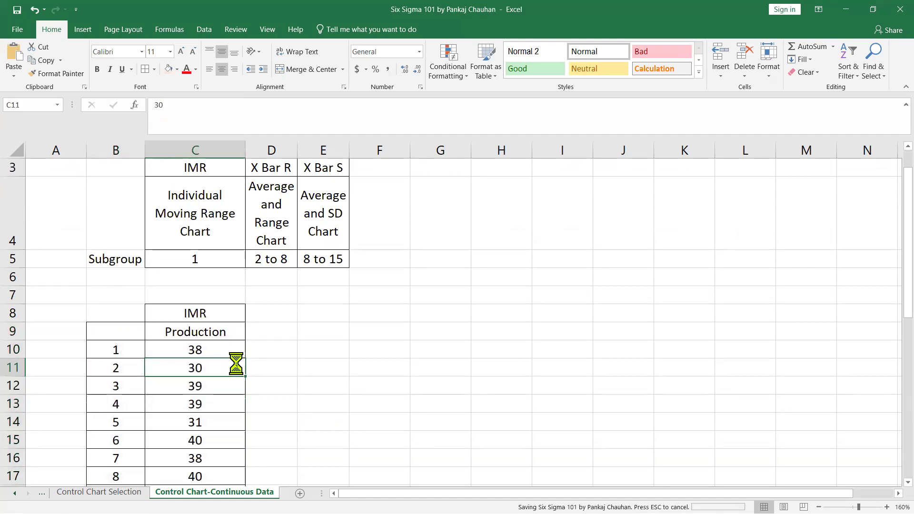
pyautogui.click(337, 347)
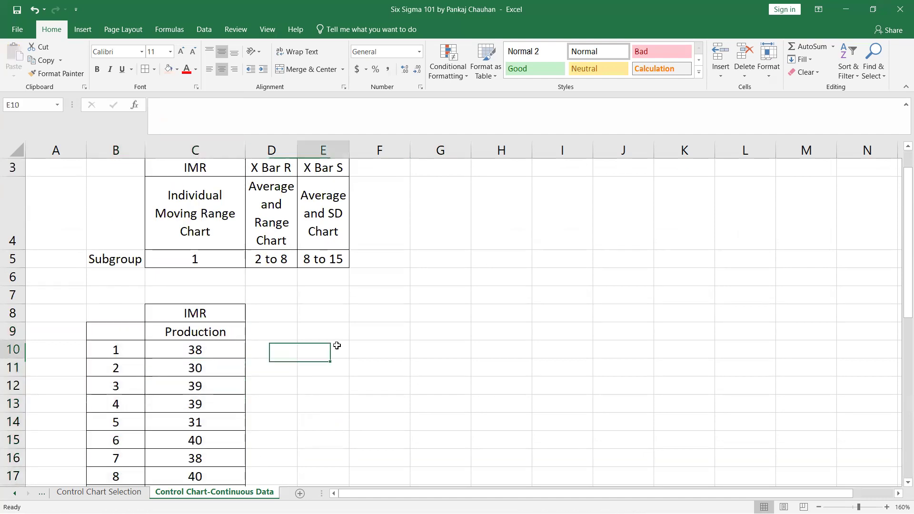
# Copy the Production column C9:C39 with its header and paste it into column C1 of the Minitab worksheet.
pyautogui.click(231, 334)
pyautogui.hotkey('ctrl', 'shift', 'Down')
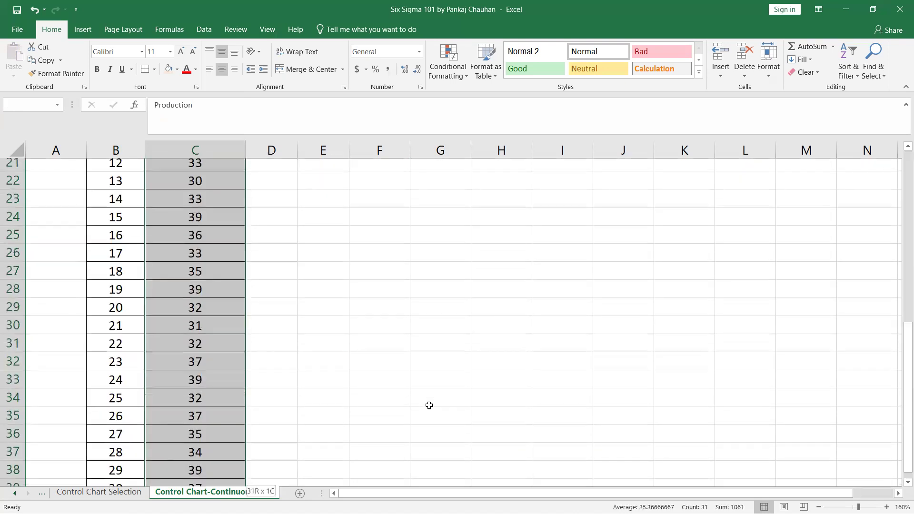
pyautogui.hotkey('ctrl', 'c')
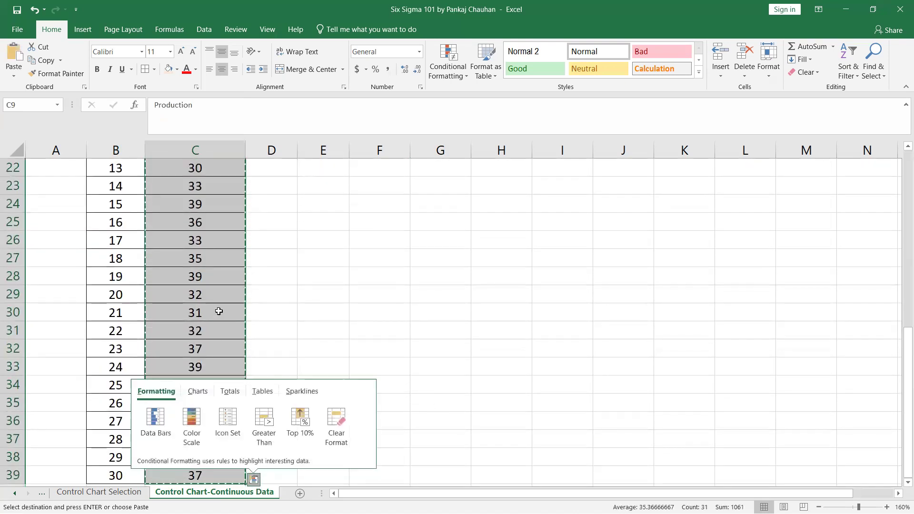
pyautogui.scroll(7, 248, 295)
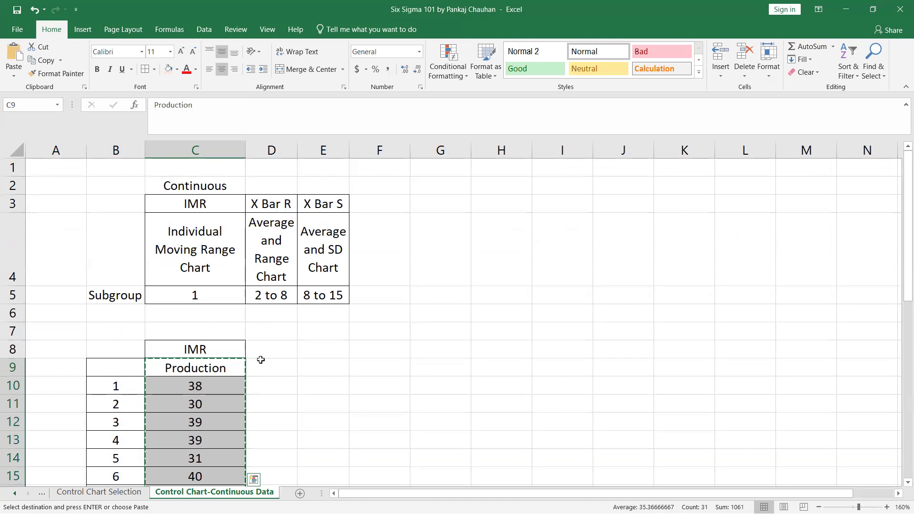
pyautogui.hotkey('alt', 'Tab')
pyautogui.hotkey('alt', 'Tab')
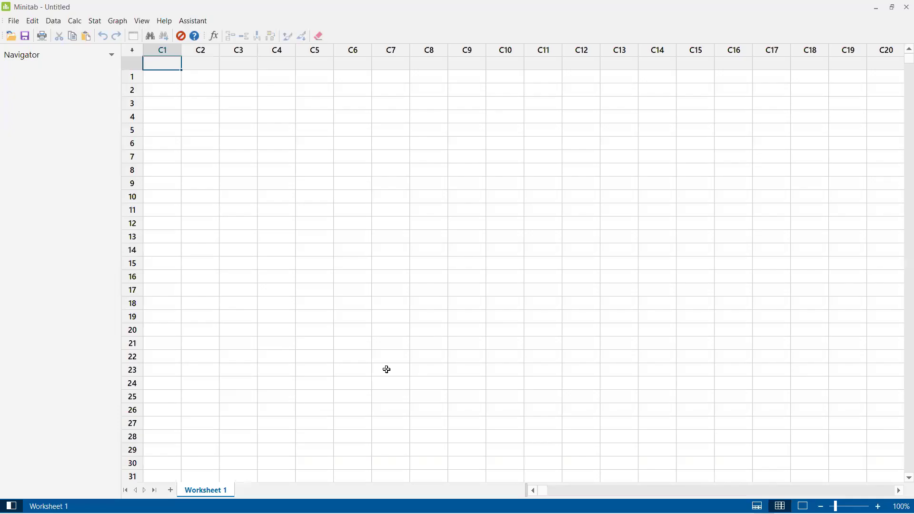
pyautogui.hotkey('ctrl', 'v')
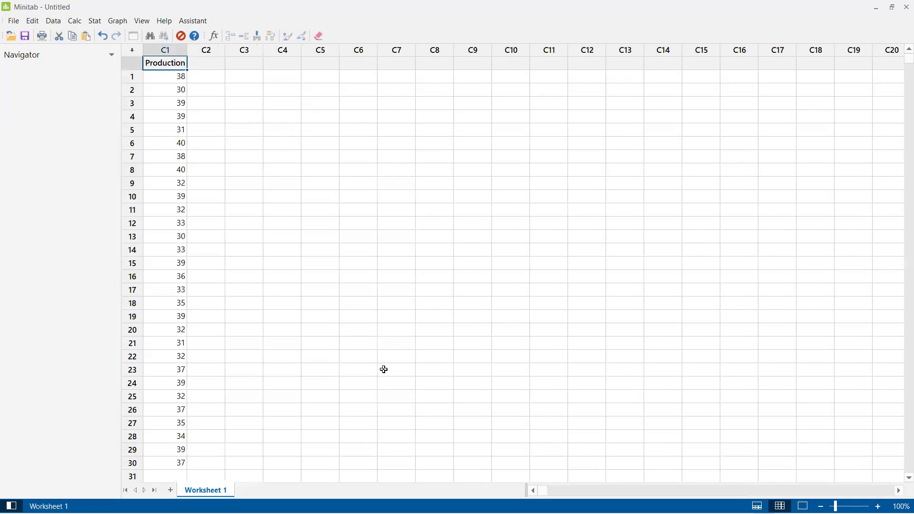
# Start an I-MR control chart for individuals and choose Production as its variable.
pyautogui.scroll(3, 384, 370)
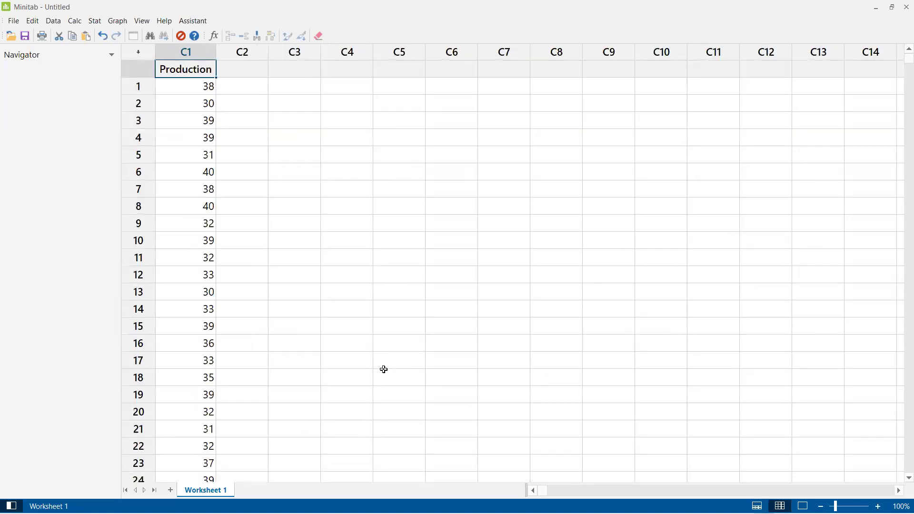
pyautogui.click(97, 24)
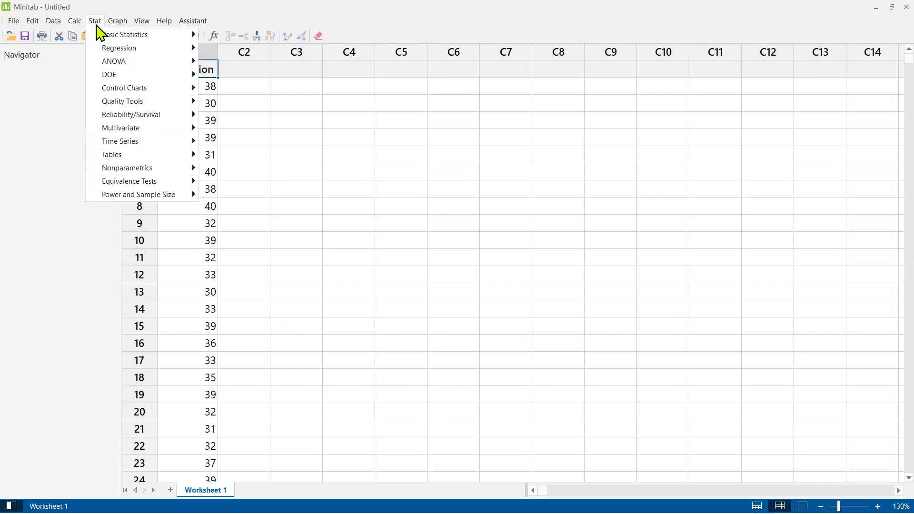
pyautogui.moveTo(139, 90)
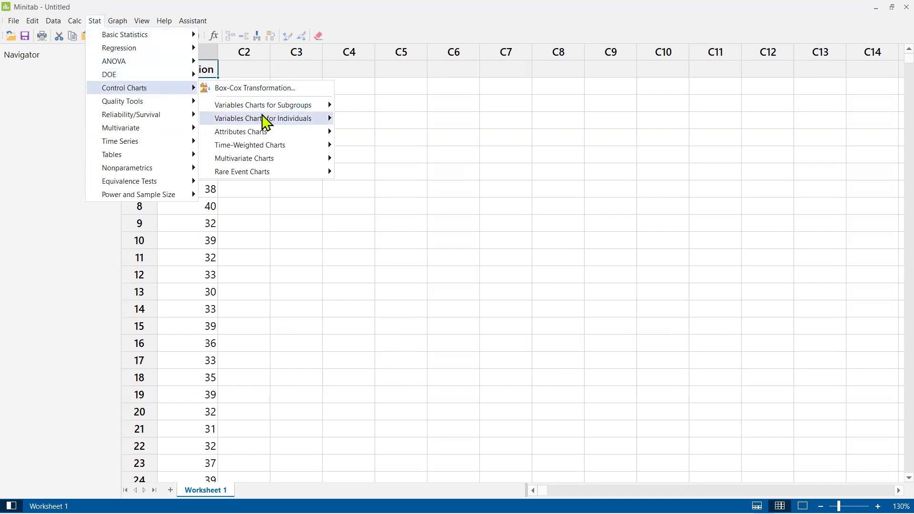
pyautogui.moveTo(265, 122)
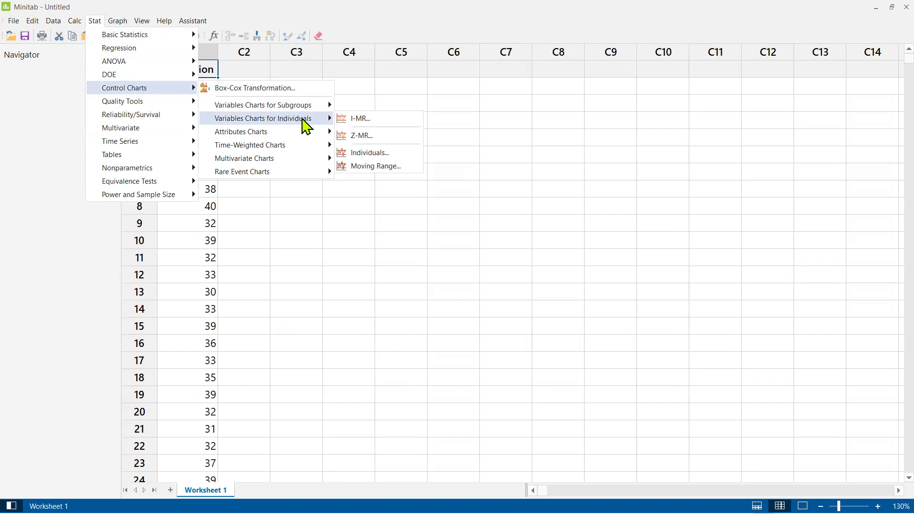
pyautogui.click(399, 126)
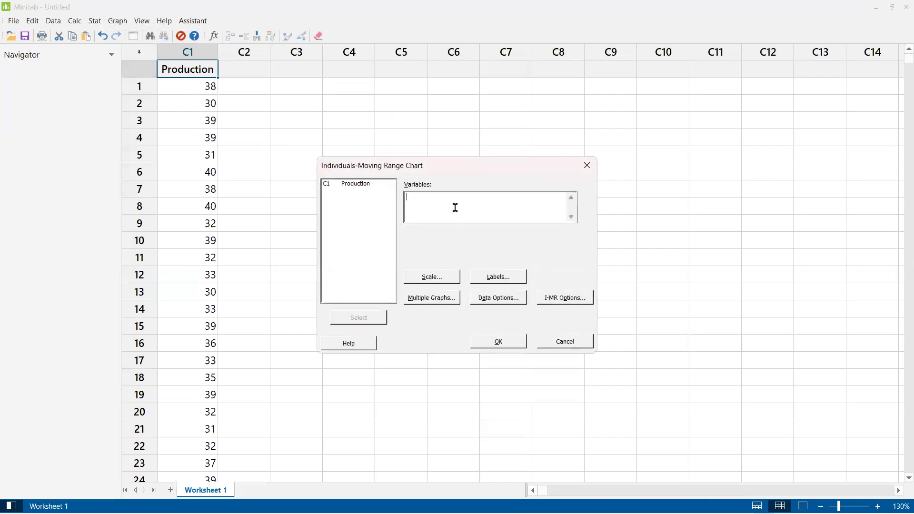
pyautogui.doubleClick(359, 189)
# Set the I-MR chart options to perform all tests for special causes.
pyautogui.click(556, 299)
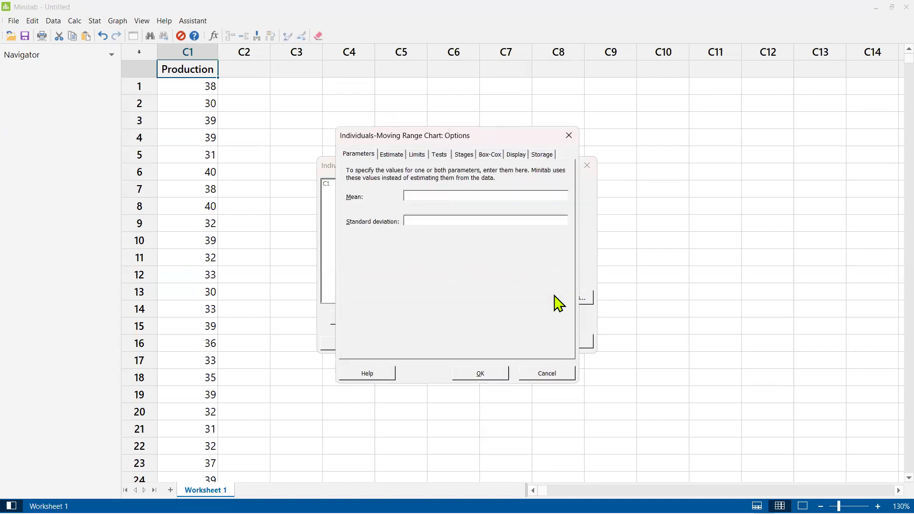
pyautogui.click(443, 157)
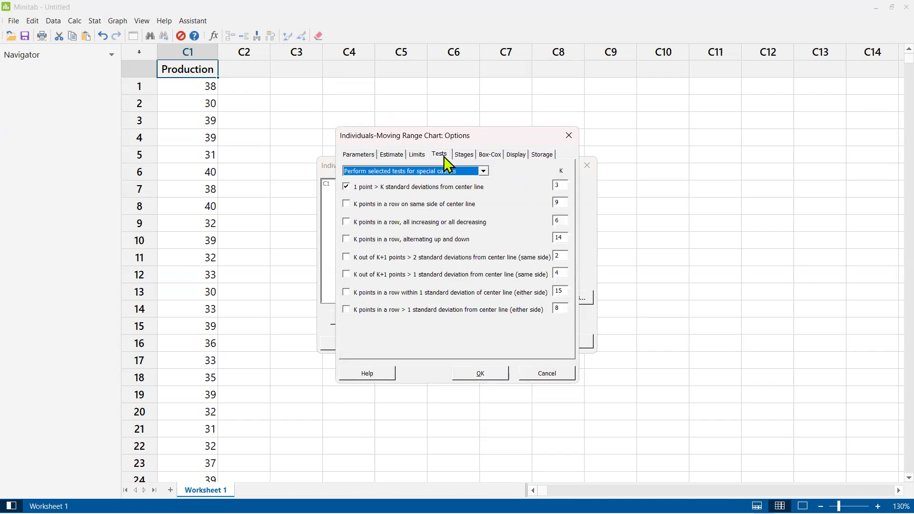
pyautogui.click(444, 172)
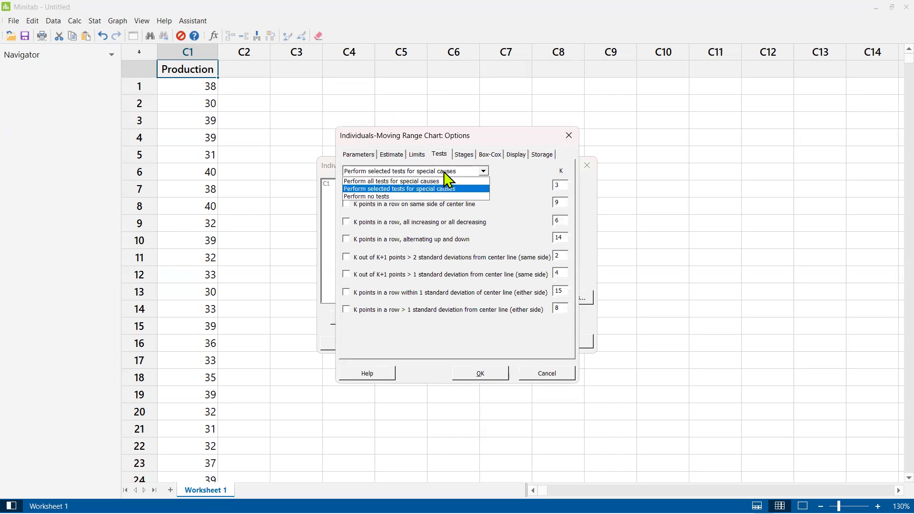
pyautogui.click(415, 181)
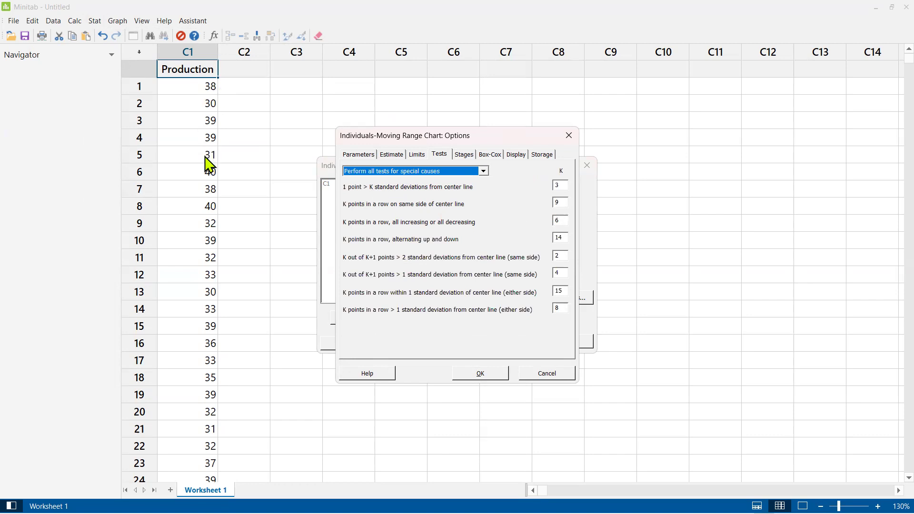
# Review the K values of the special-cause tests, from the standard deviation test through the K out of K+1 tests.
pyautogui.doubleClick(557, 185)
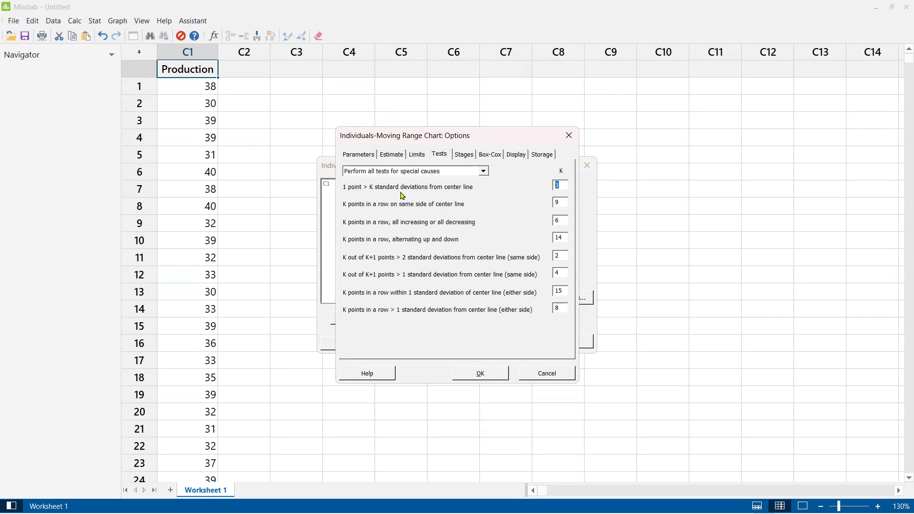
pyautogui.click(561, 202)
pyautogui.doubleClick(567, 219)
pyautogui.click(564, 237)
pyautogui.click(561, 255)
pyautogui.moveTo(561, 256); pyautogui.dragTo(553, 256)
pyautogui.doubleClick(562, 273)
pyautogui.press('Tab')
# Create the I-MR chart of Production with these options and enlarge it in the output-only view.
pyautogui.click(488, 377)
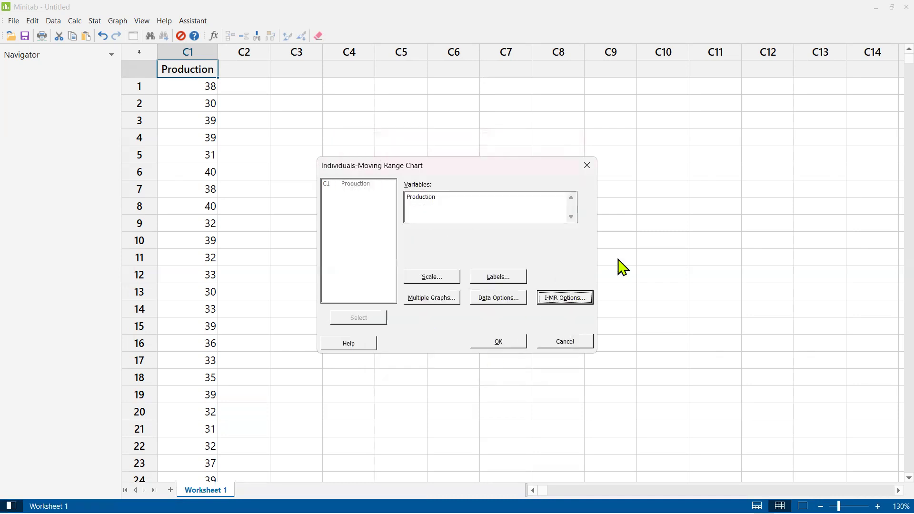
pyautogui.click(507, 341)
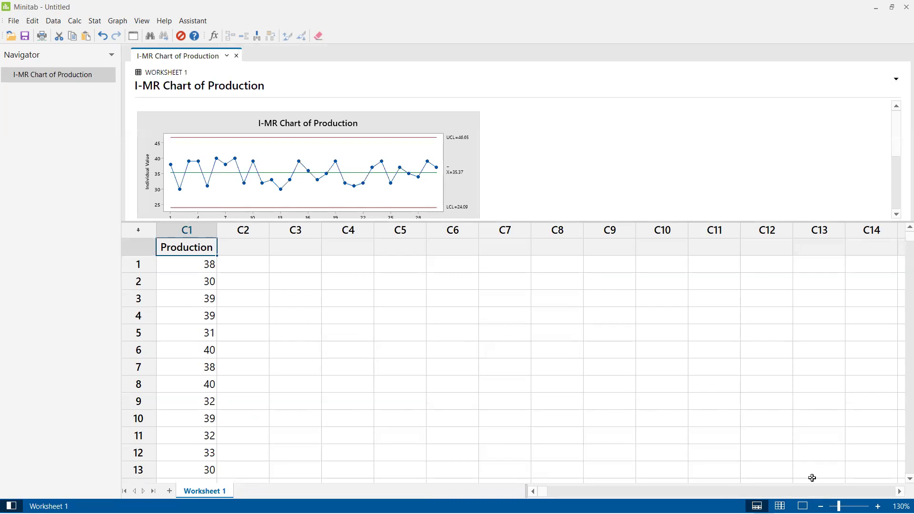
pyautogui.click(803, 506)
pyautogui.click(356, 224)
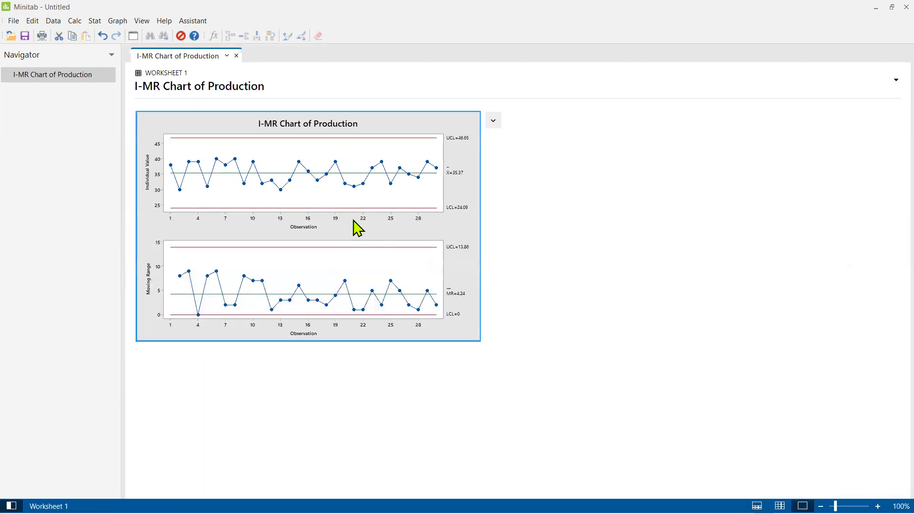
pyautogui.moveTo(476, 339); pyautogui.dragTo(602, 403)
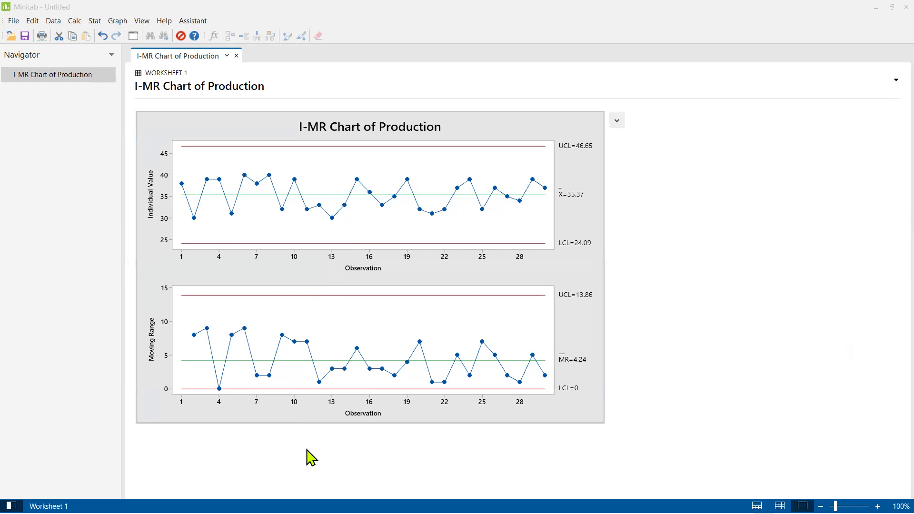
# Check observation 6 on the individuals chart and change its Production value in row 6 of the worksheet to 50.
pyautogui.click(249, 187)
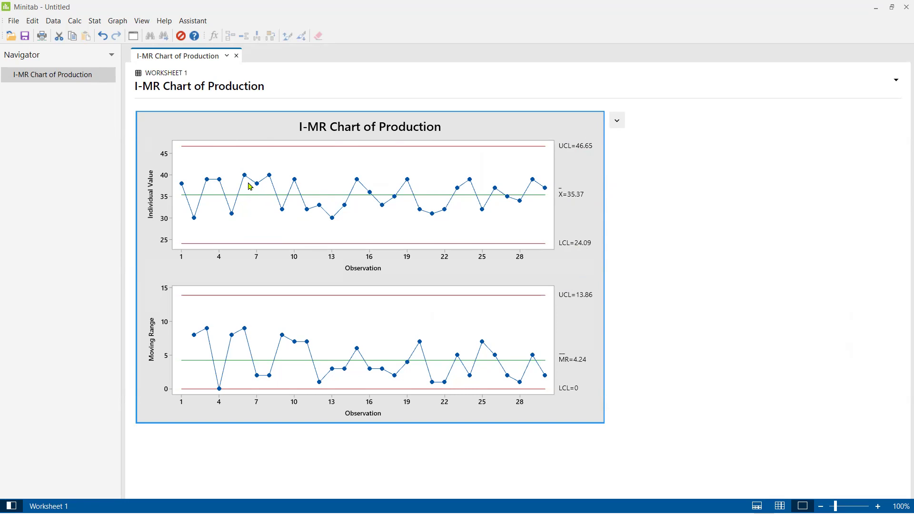
pyautogui.moveTo(245, 175)
pyautogui.click(780, 506)
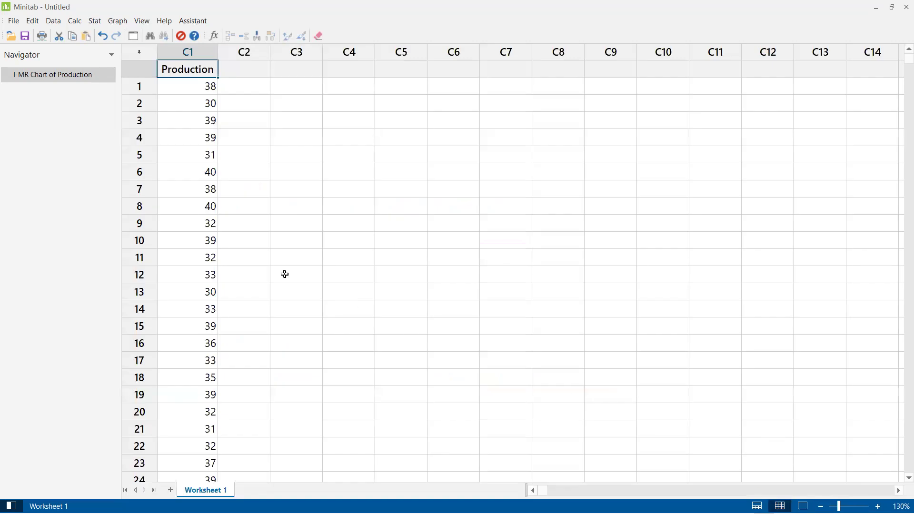
pyautogui.click(198, 176)
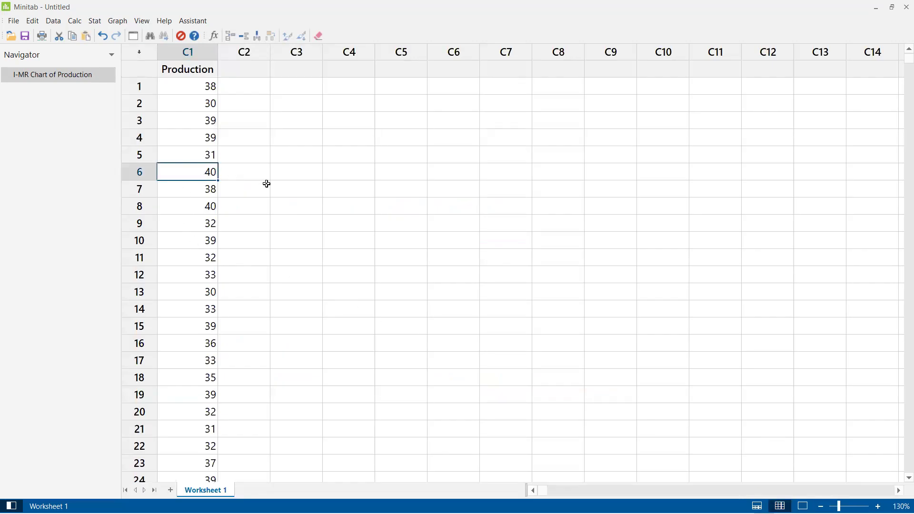
pyautogui.write('50')
pyautogui.press('Return')
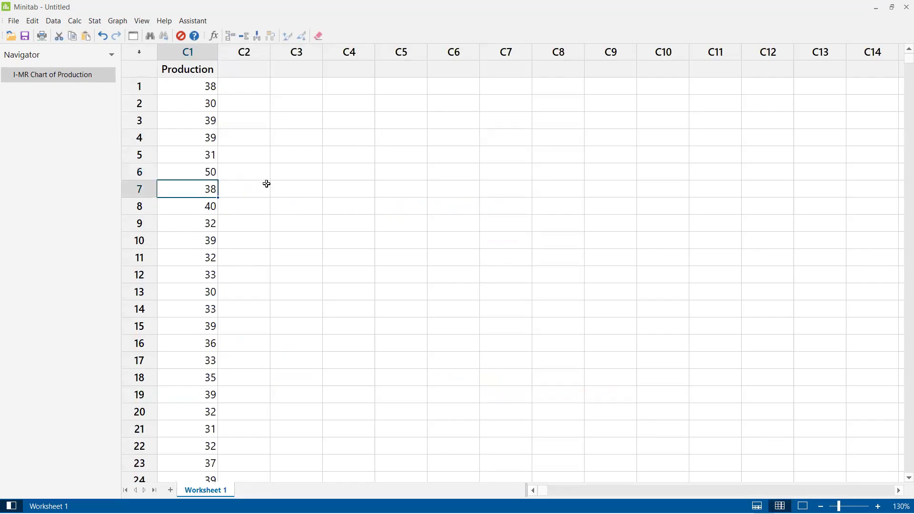
# Generate a new I-MR chart of Production with the same settings from the edited data and enlarge it in the output-only view.
pyautogui.hotkey('ctrl', 'e')
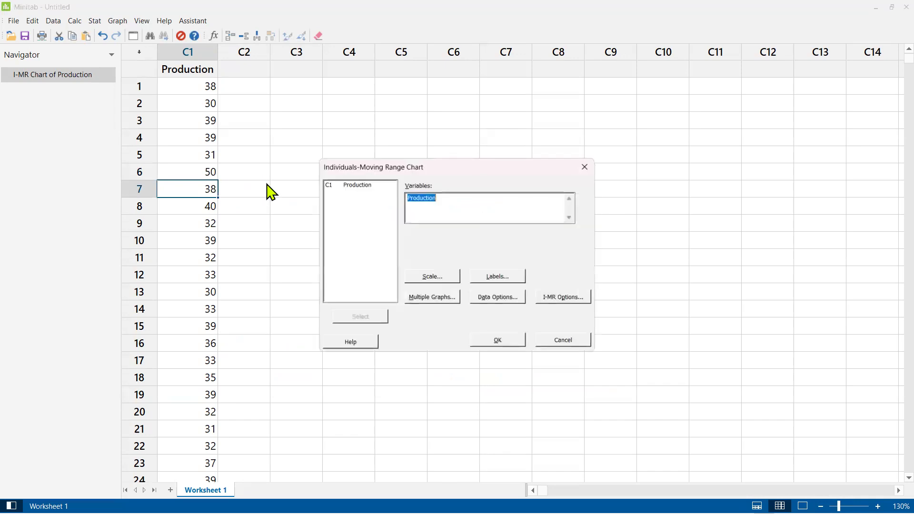
pyautogui.click(500, 340)
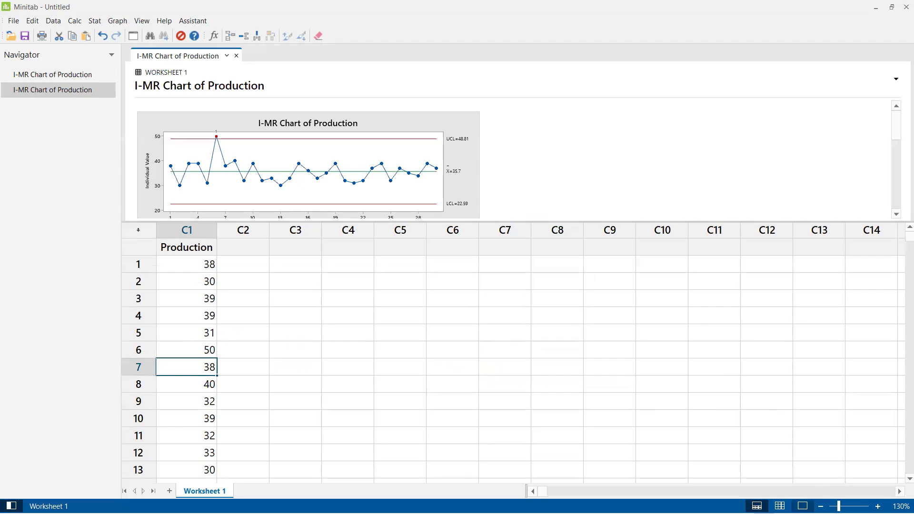
pyautogui.click(803, 506)
pyautogui.moveTo(478, 341); pyautogui.dragTo(619, 410)
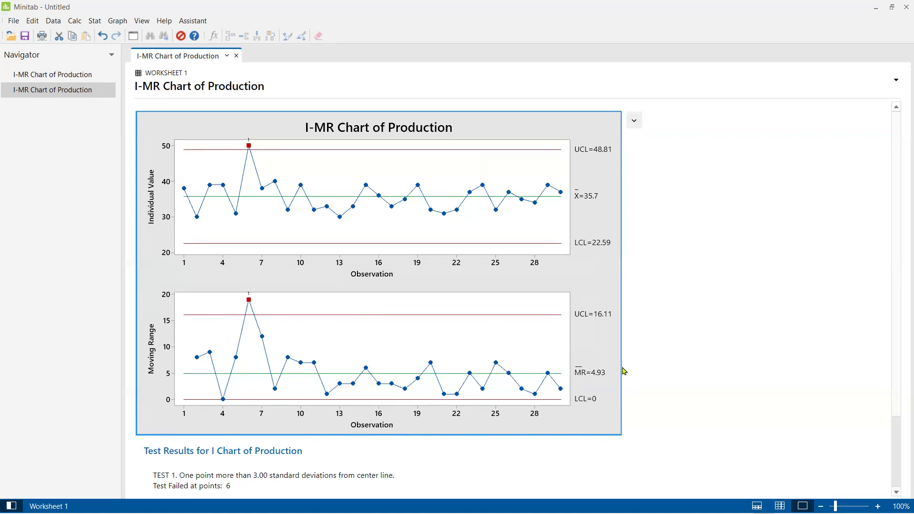
# Examine the test results for the I and MR charts and match them with the flagged points on both charts.
pyautogui.scroll(-3, 388, 340)
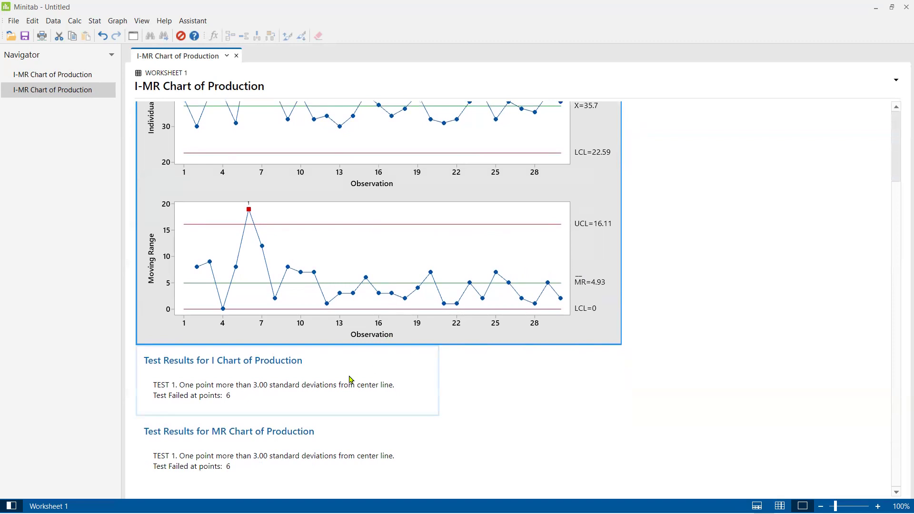
pyautogui.click(215, 393)
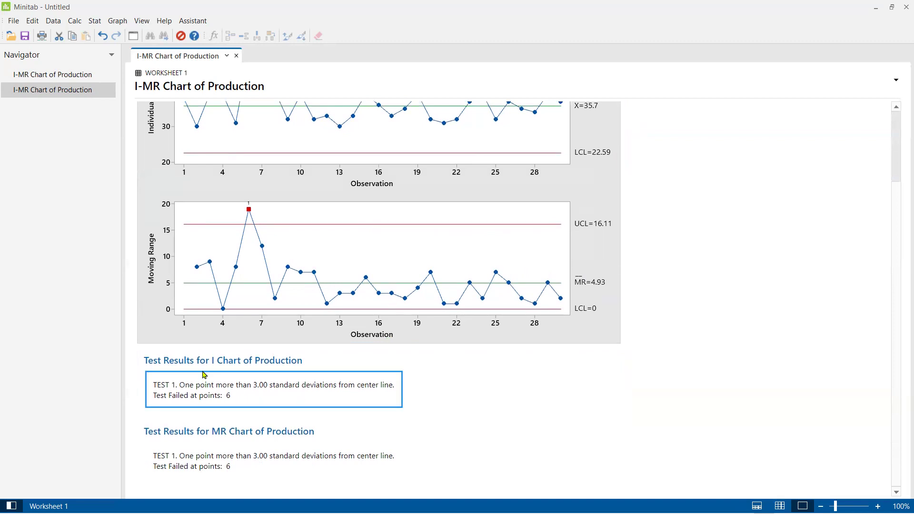
pyautogui.click(221, 446)
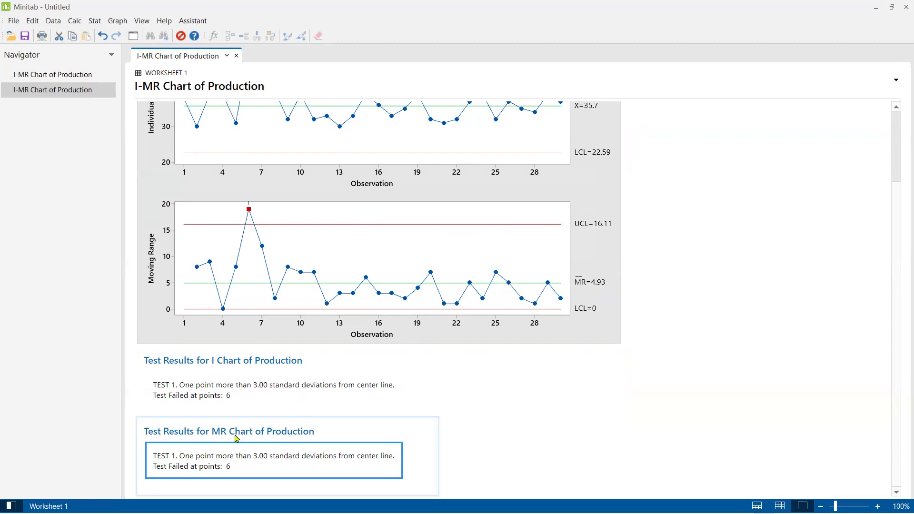
pyautogui.click(212, 394)
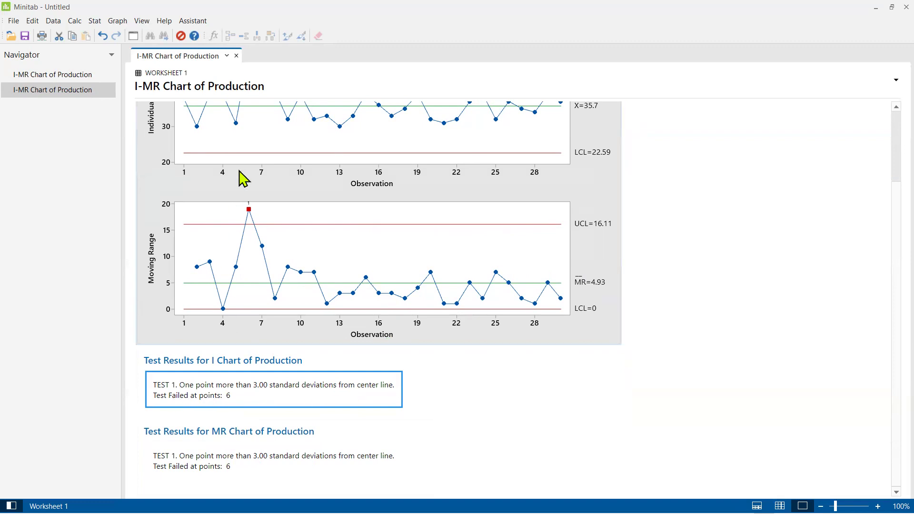
pyautogui.scroll(2, 248, 286)
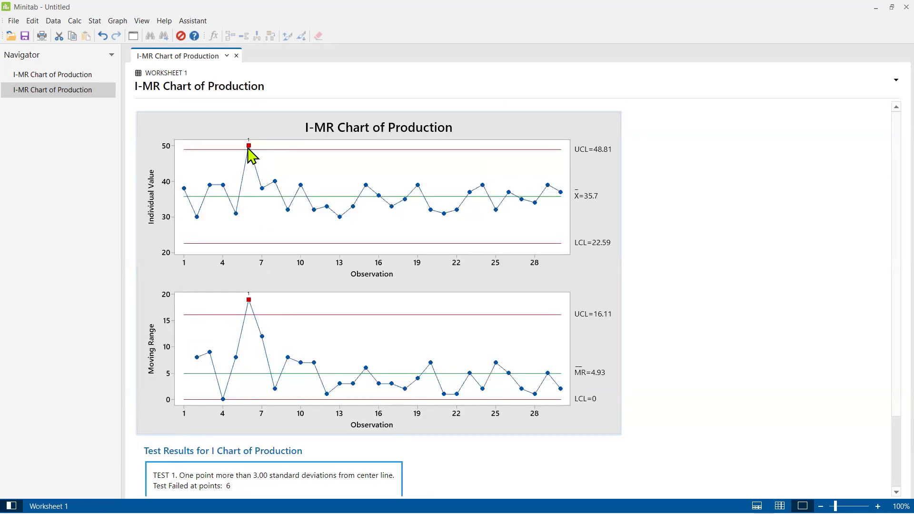
pyautogui.moveTo(249, 148)
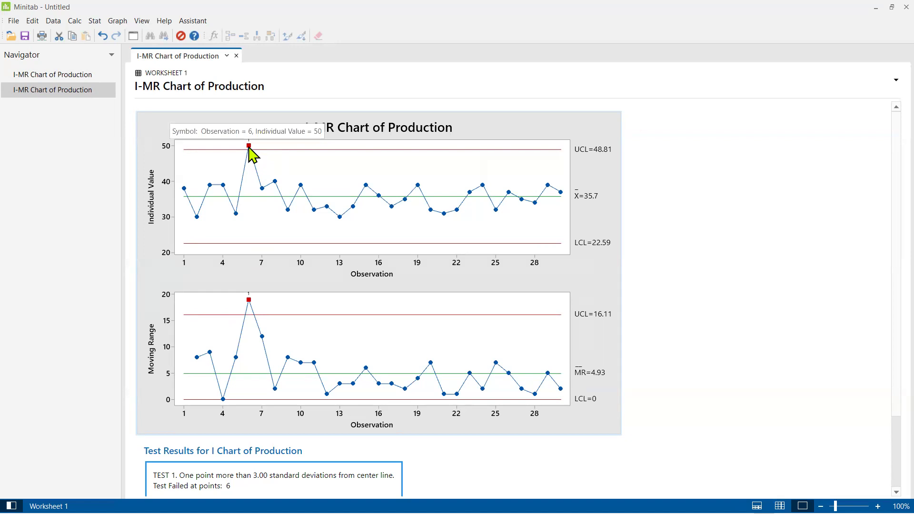
pyautogui.scroll(-2, 253, 264)
pyautogui.click(253, 466)
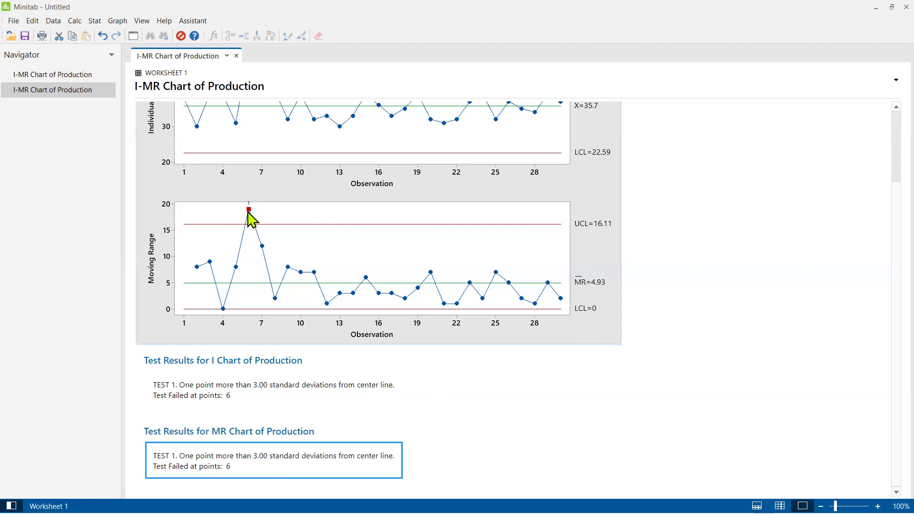
pyautogui.scroll(3, 265, 286)
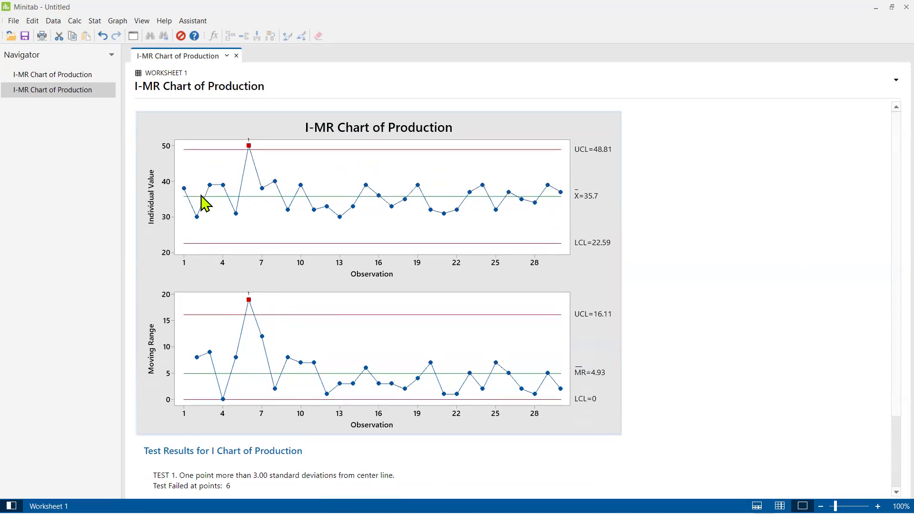
# Compare the Production values in worksheet rows 1 to 12 with the points plotted on the individuals and moving range charts.
pyautogui.click(780, 506)
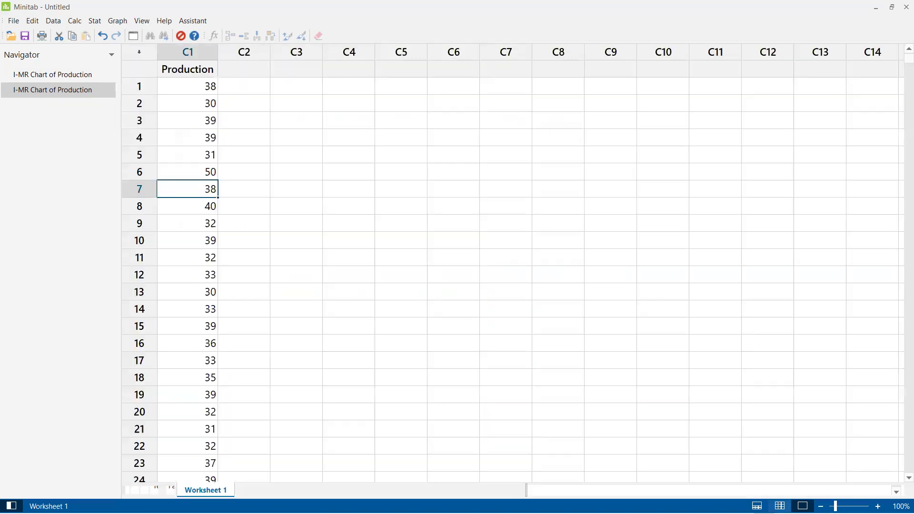
pyautogui.moveTo(200, 84); pyautogui.dragTo(208, 281)
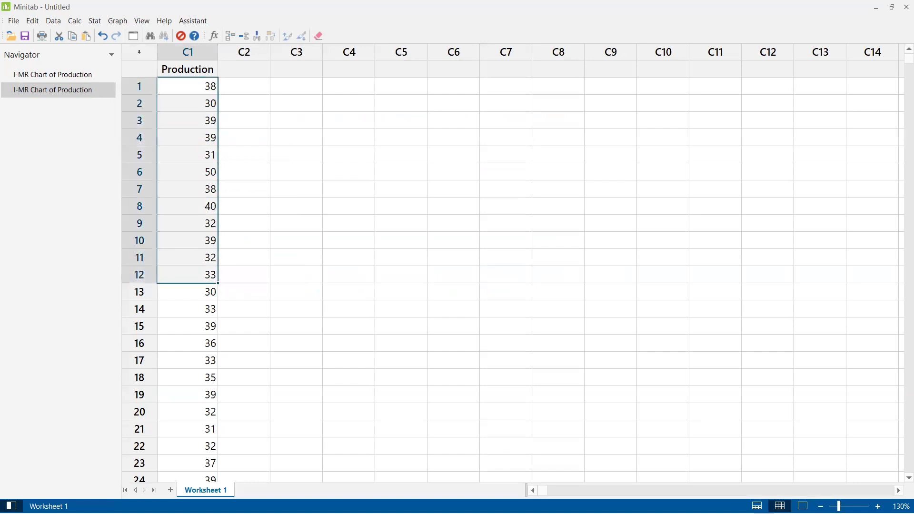
pyautogui.click(803, 506)
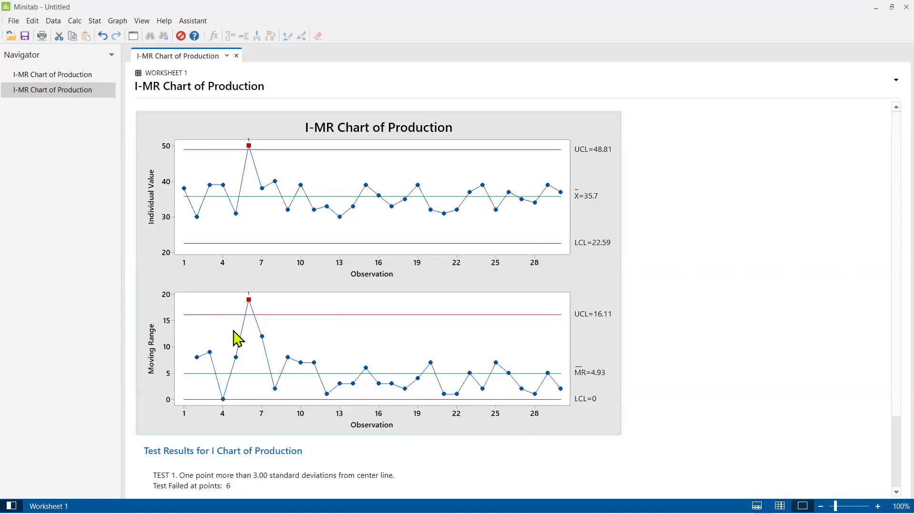
pyautogui.moveTo(185, 187)
pyautogui.moveTo(225, 185)
pyautogui.moveTo(183, 188)
pyautogui.moveTo(198, 219)
pyautogui.moveTo(197, 357)
pyautogui.moveTo(224, 403)
pyautogui.moveTo(548, 316)
pyautogui.moveTo(263, 189)
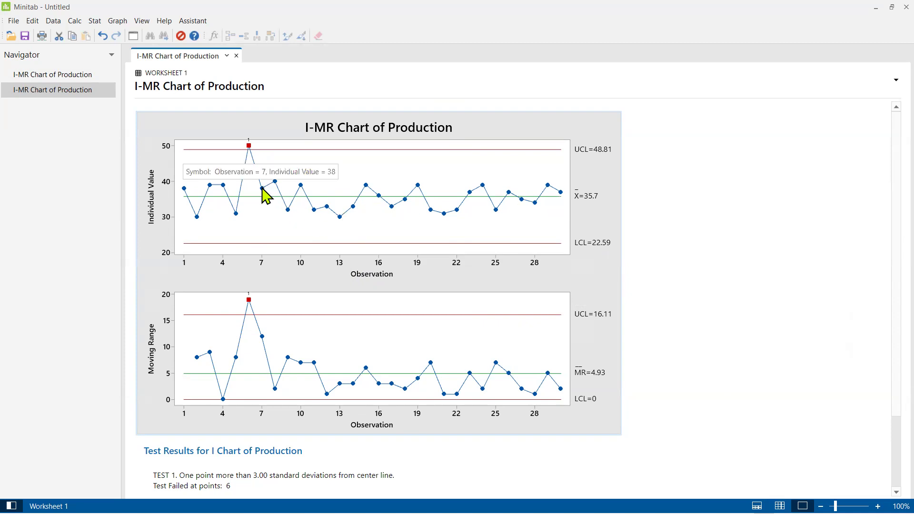
# Change the Production value in row 7 of the worksheet to 47.
pyautogui.click(780, 506)
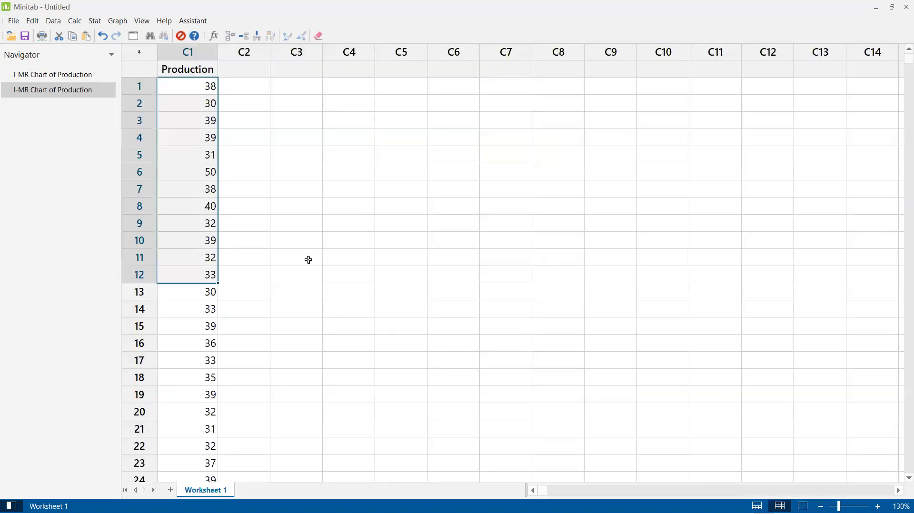
pyautogui.click(309, 260)
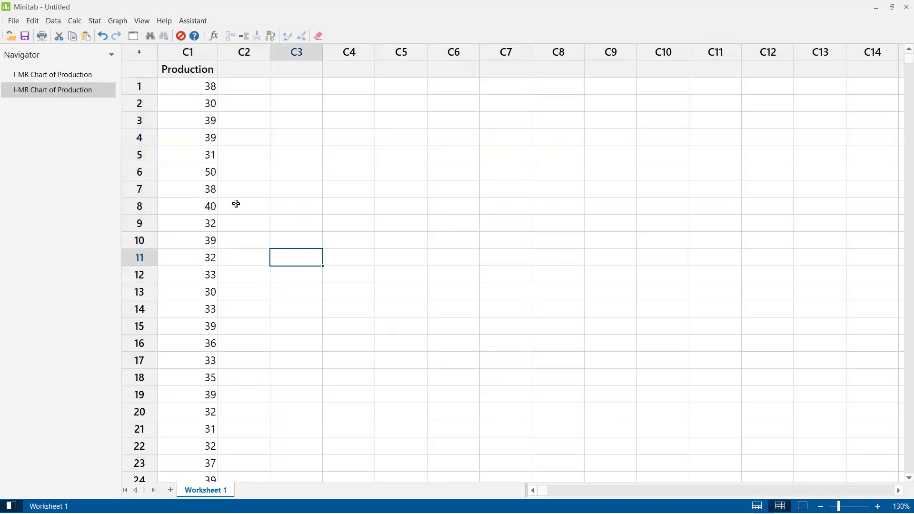
pyautogui.click(194, 189)
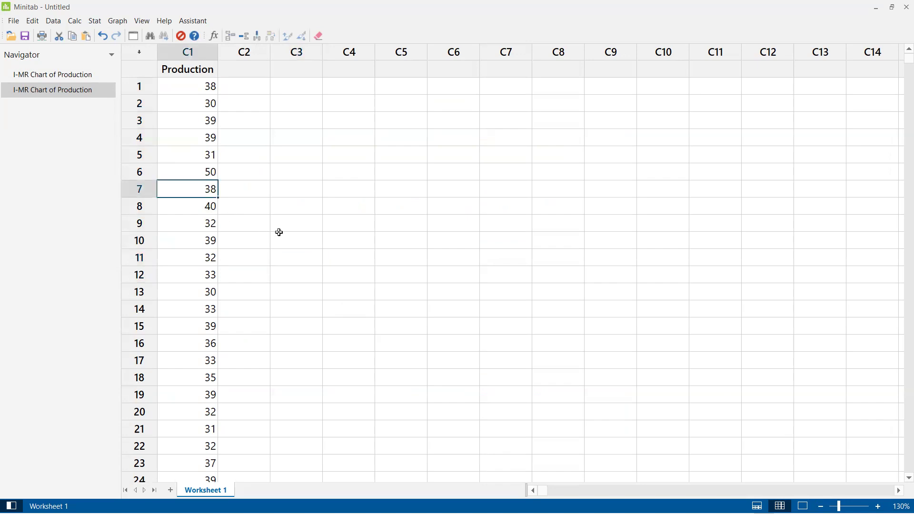
pyautogui.write('47')
pyautogui.click(279, 233)
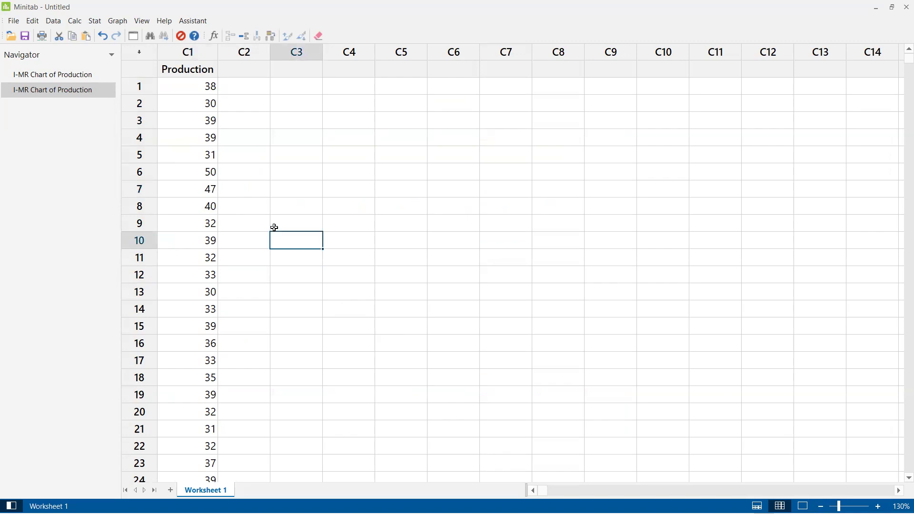
# Reopen the I-MR chart setup for Production and add control limits at 2 standard deviations in its options.
pyautogui.hotkey('ctrl', 'e')
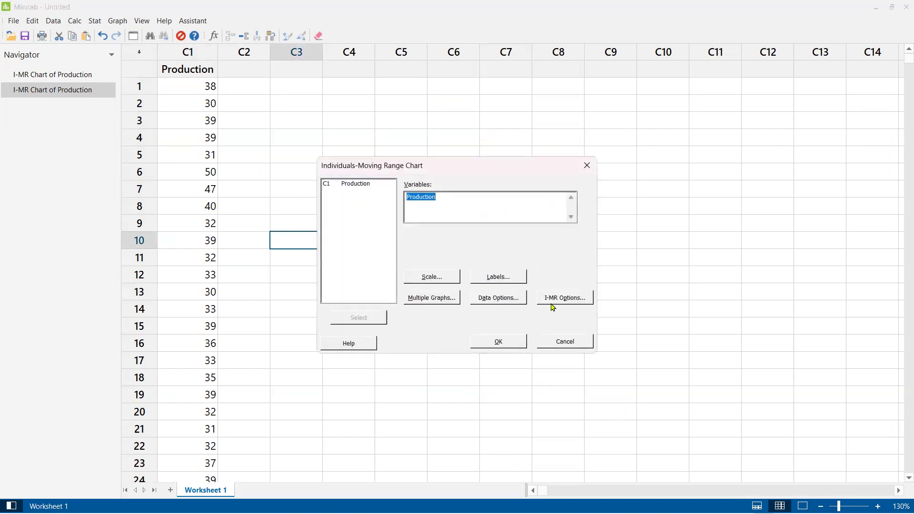
pyautogui.click(555, 301)
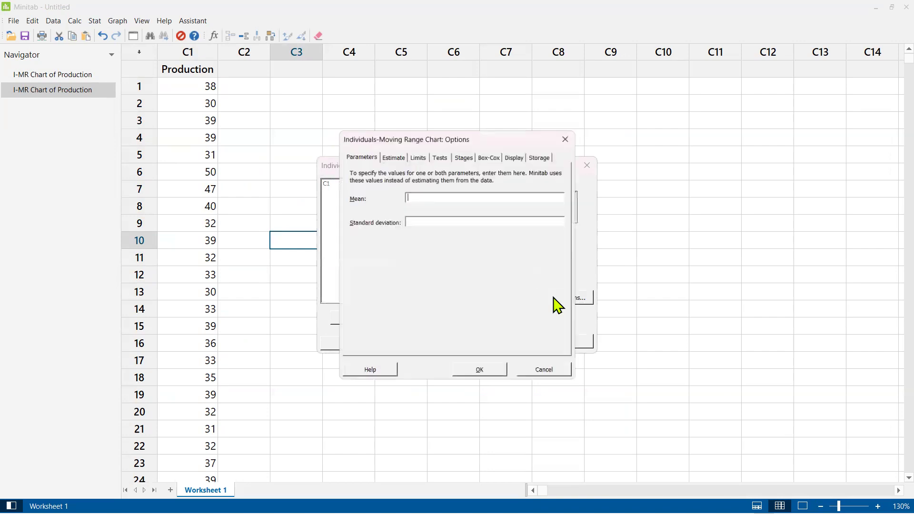
pyautogui.click(418, 155)
pyautogui.write('2')
pyautogui.click(481, 373)
# Create the I-MR chart with the added 2-standard-deviation limits and enlarge it in the output-only view.
pyautogui.click(506, 341)
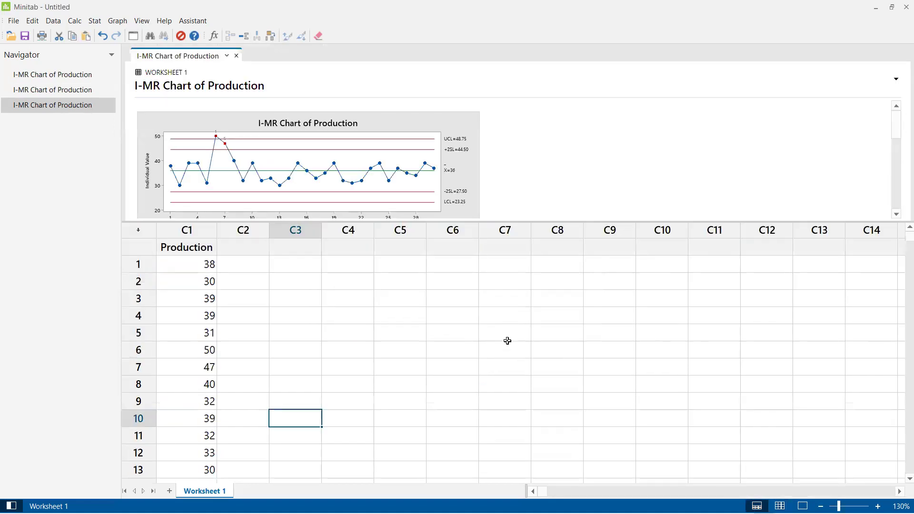
pyautogui.click(803, 506)
pyautogui.click(480, 334)
pyautogui.moveTo(480, 334); pyautogui.dragTo(643, 408)
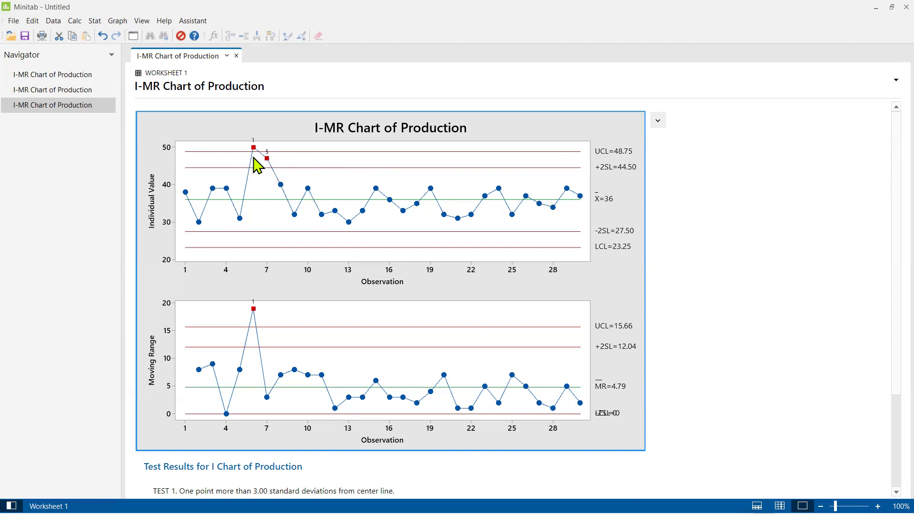
# Examine the I chart test results for Test 1 and Test 5 and compare them with the flagged points.
pyautogui.scroll(-3, 261, 251)
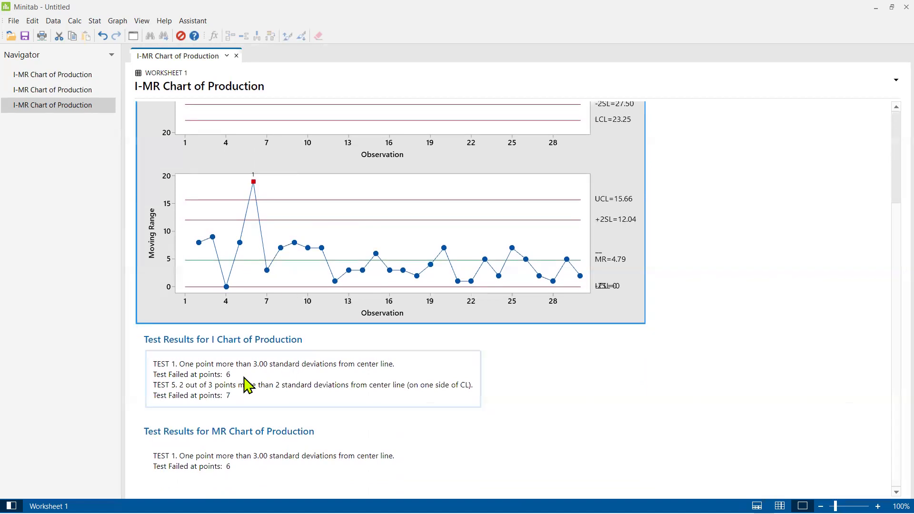
pyautogui.click(227, 389)
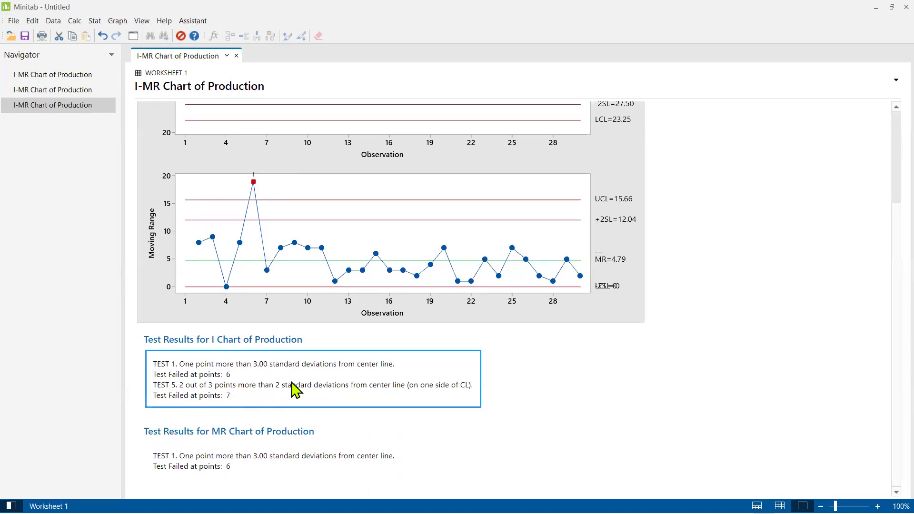
pyautogui.scroll(3, 296, 389)
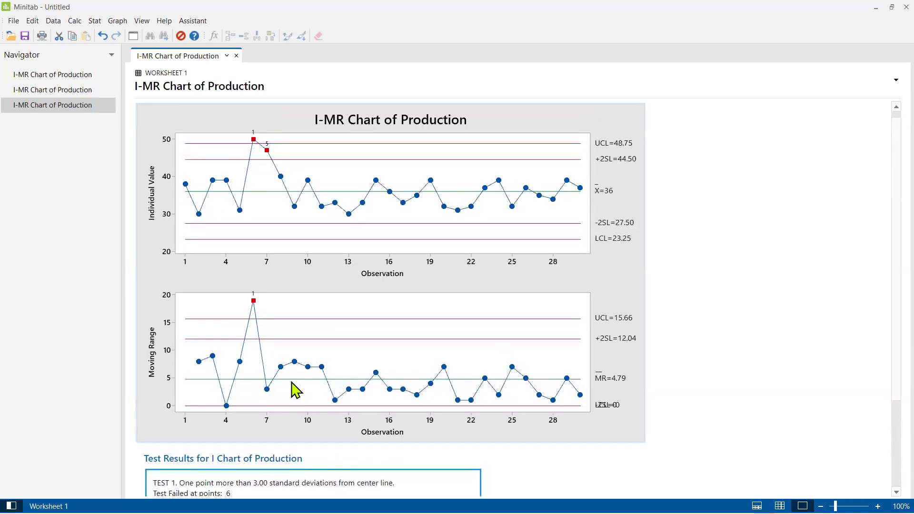